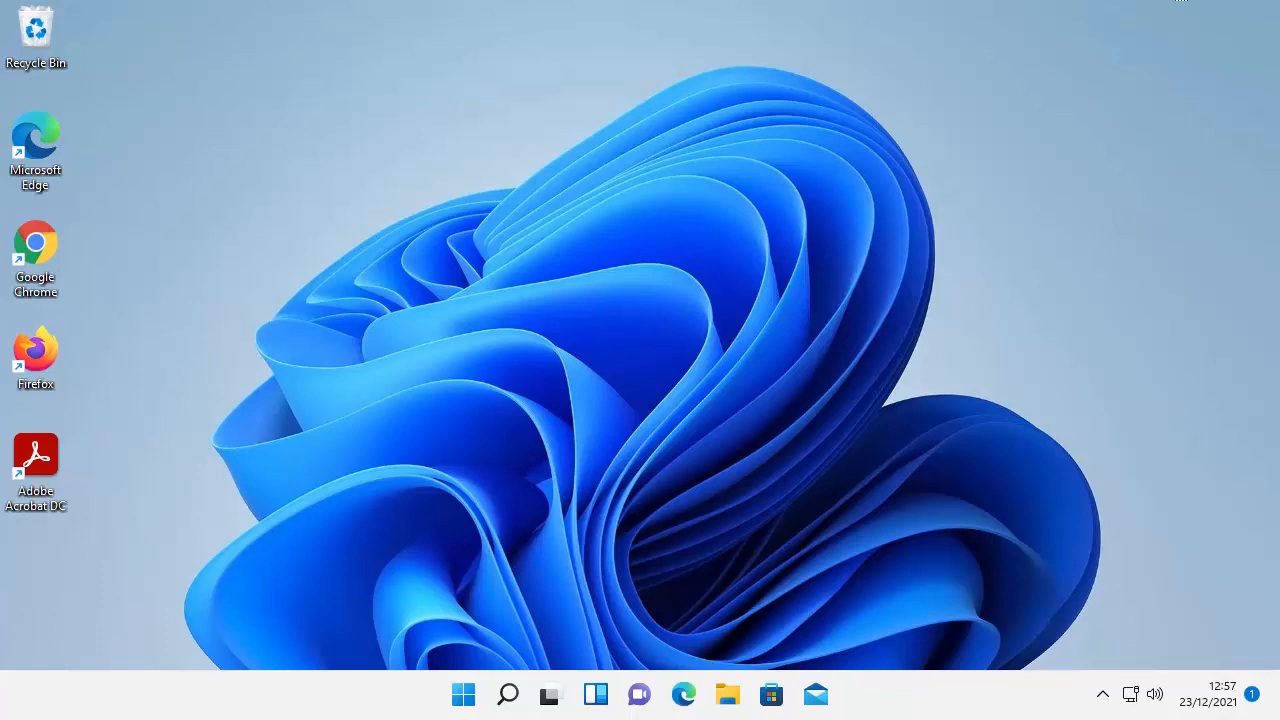
Open Control Panel and display its items as large icons.
{"action": "left_click", "coordinate": [467, 699]}
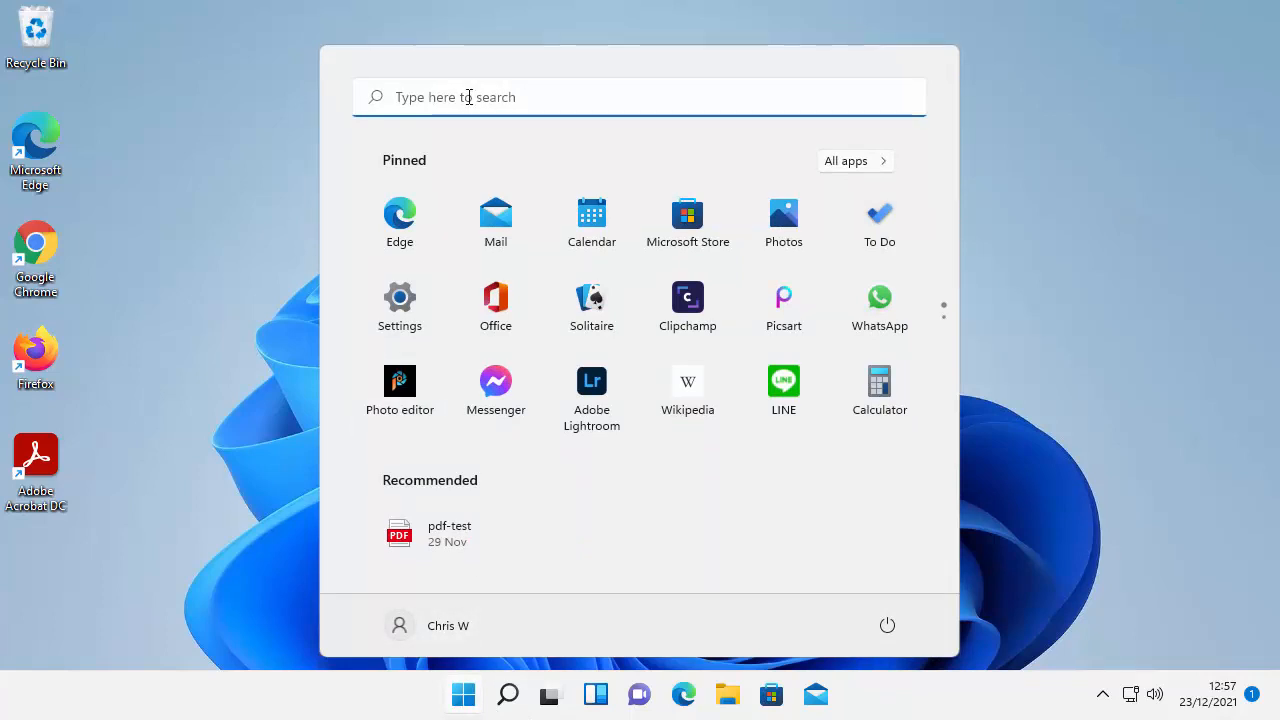
{"action": "left_click", "coordinate": [468, 97]}
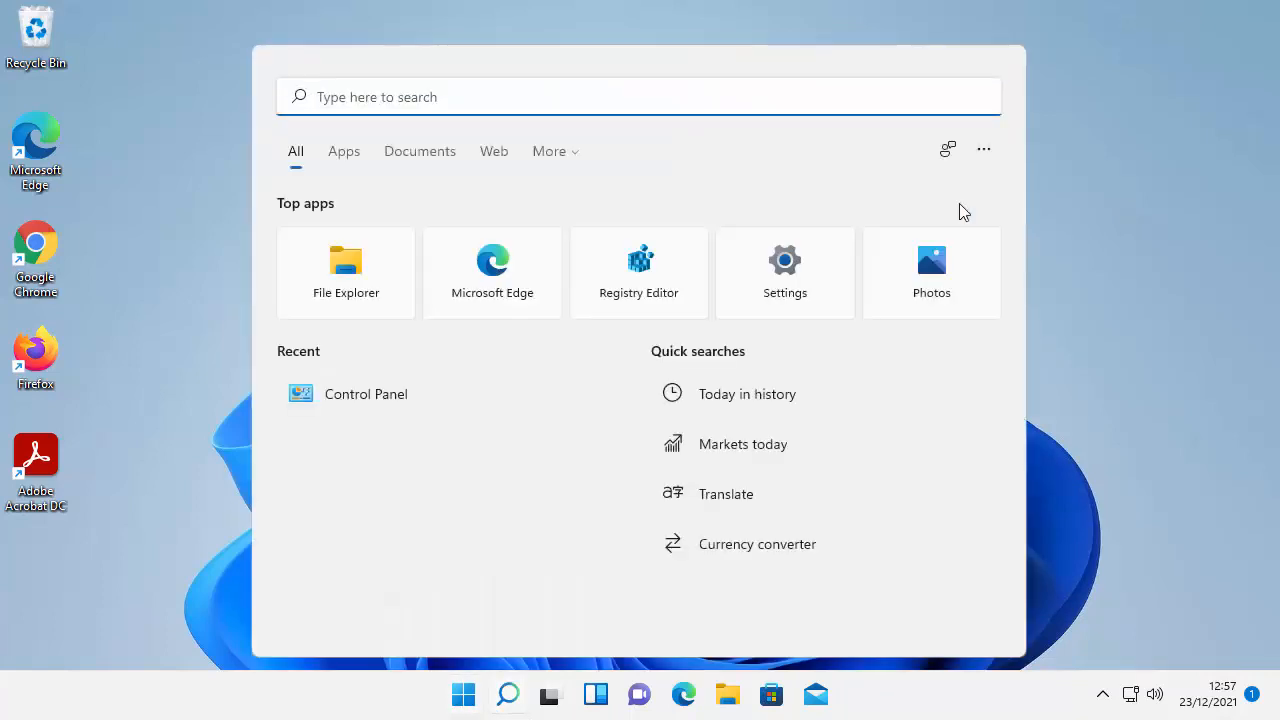
{"action": "type", "text": "control"}
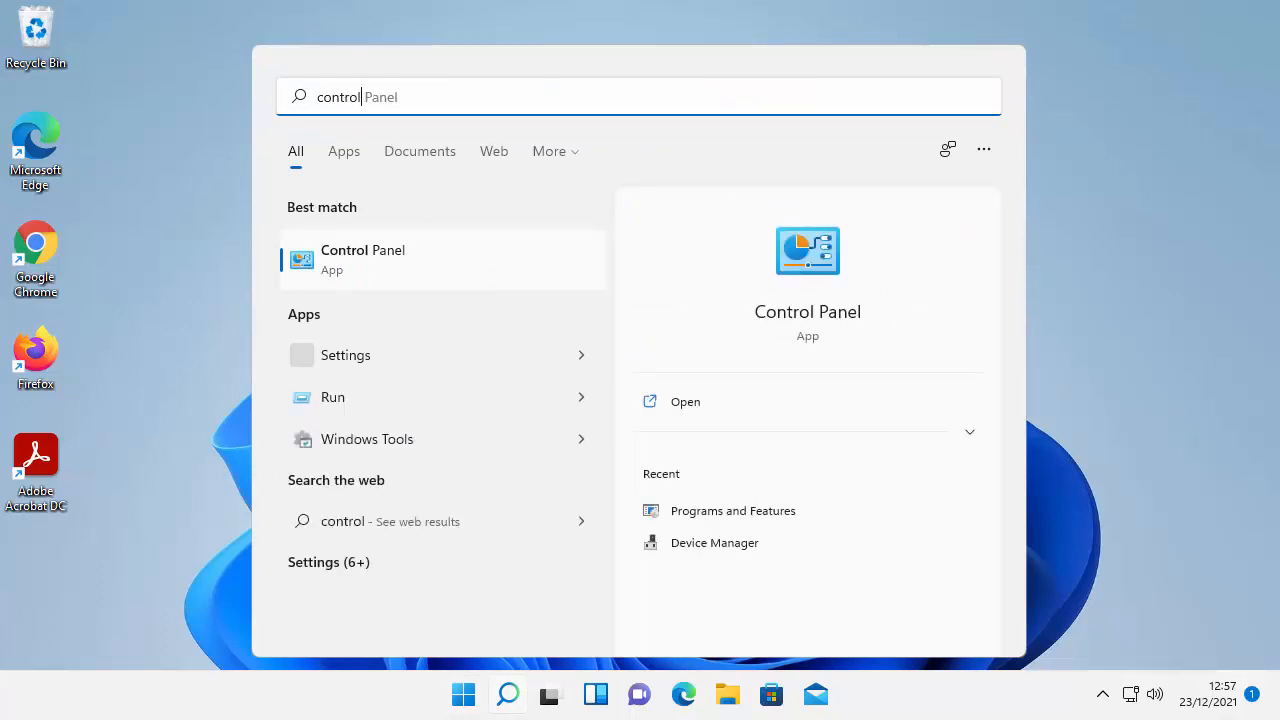
{"action": "left_click", "coordinate": [378, 252]}
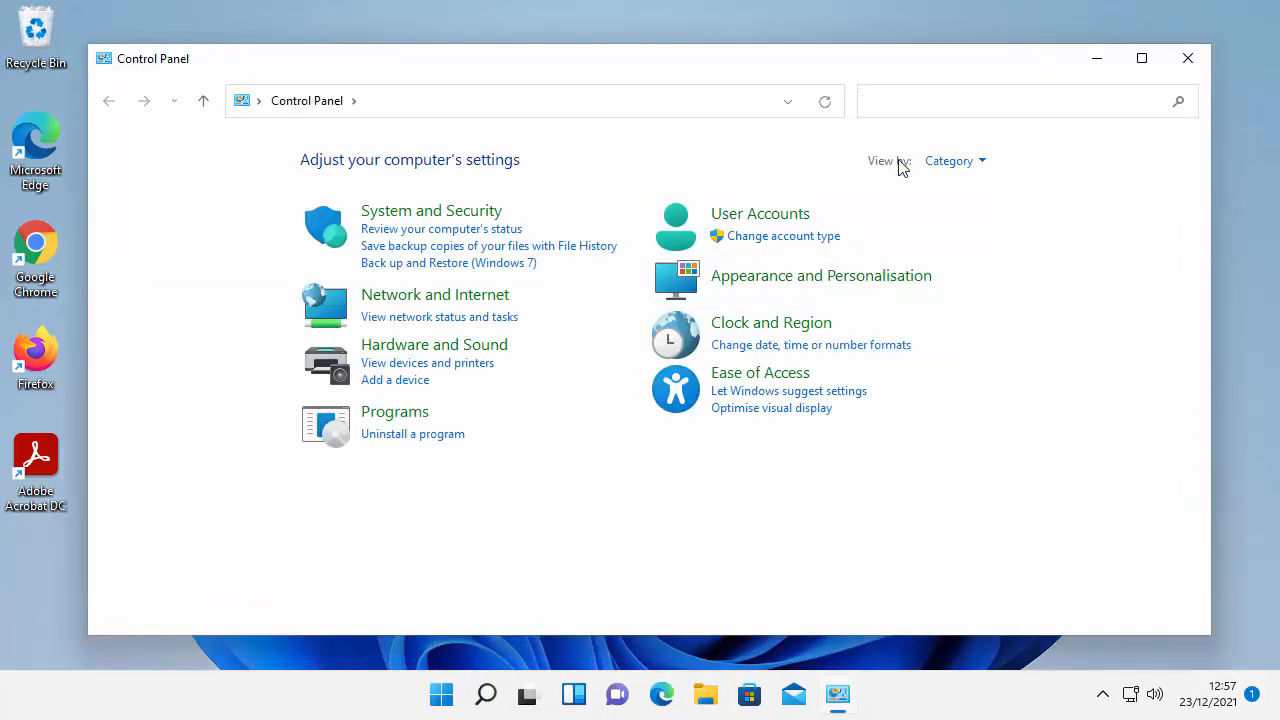
{"action": "left_click", "coordinate": [982, 168]}
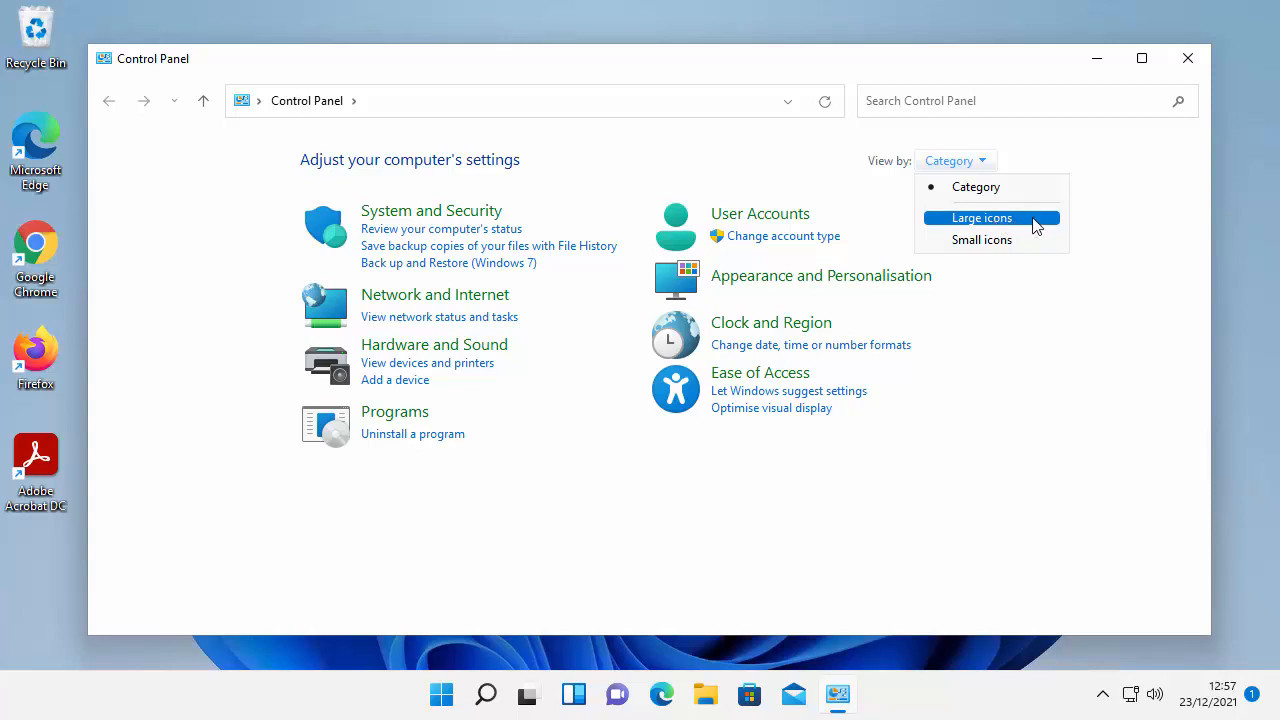
{"action": "left_click", "coordinate": [1026, 222]}
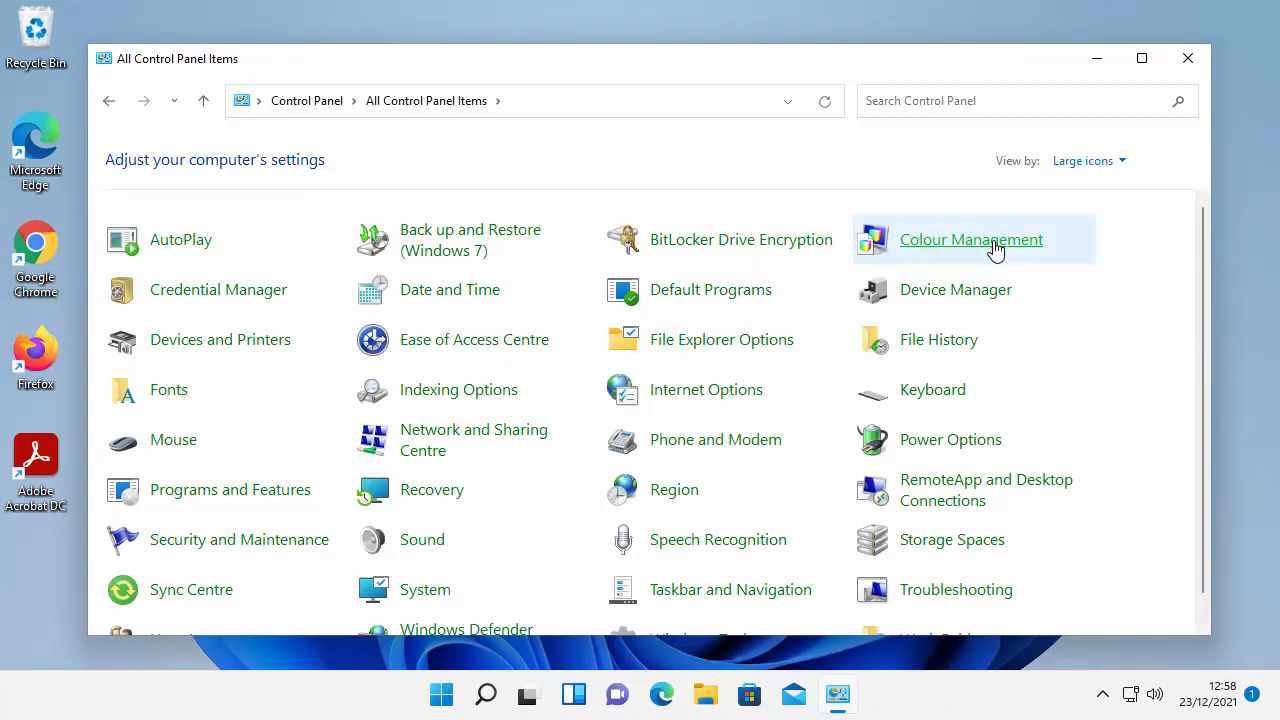
Open Computer Management from Windows Tools and go to Disk Management under Storage.
{"action": "scroll", "coordinate": [997, 248], "scroll_direction": "down", "scroll_amount": 1}
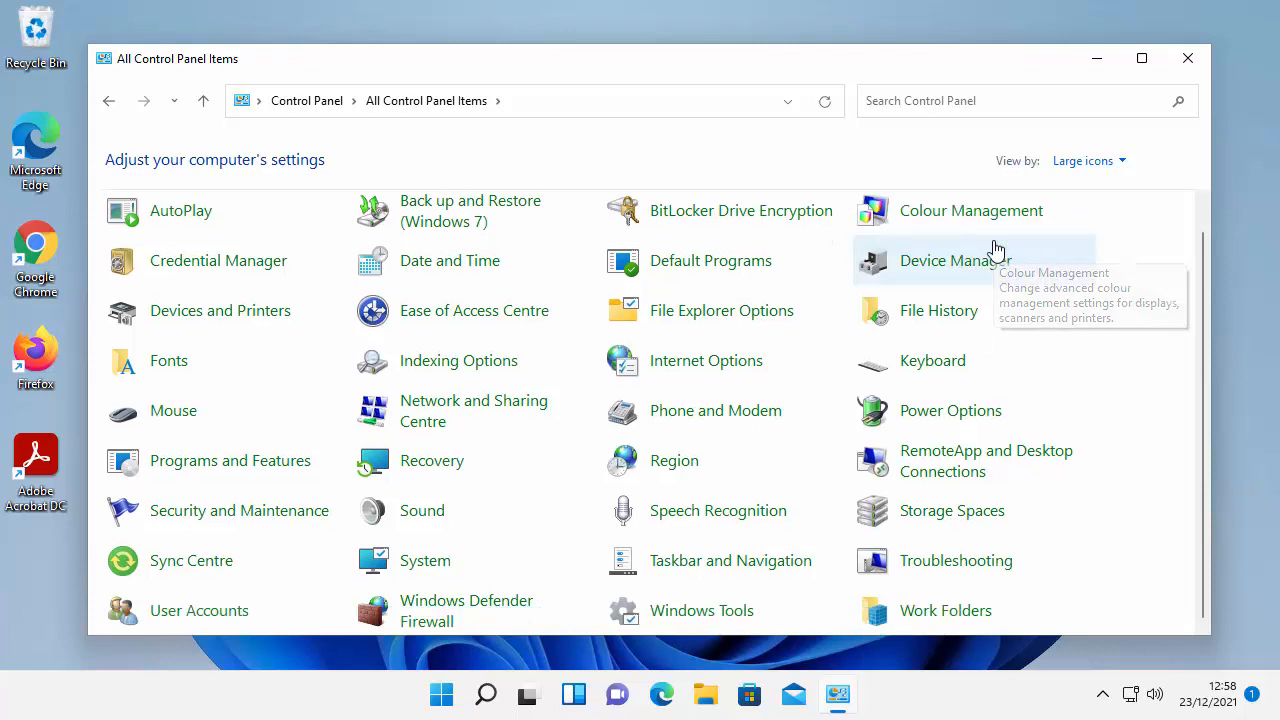
{"action": "left_click", "coordinate": [698, 622]}
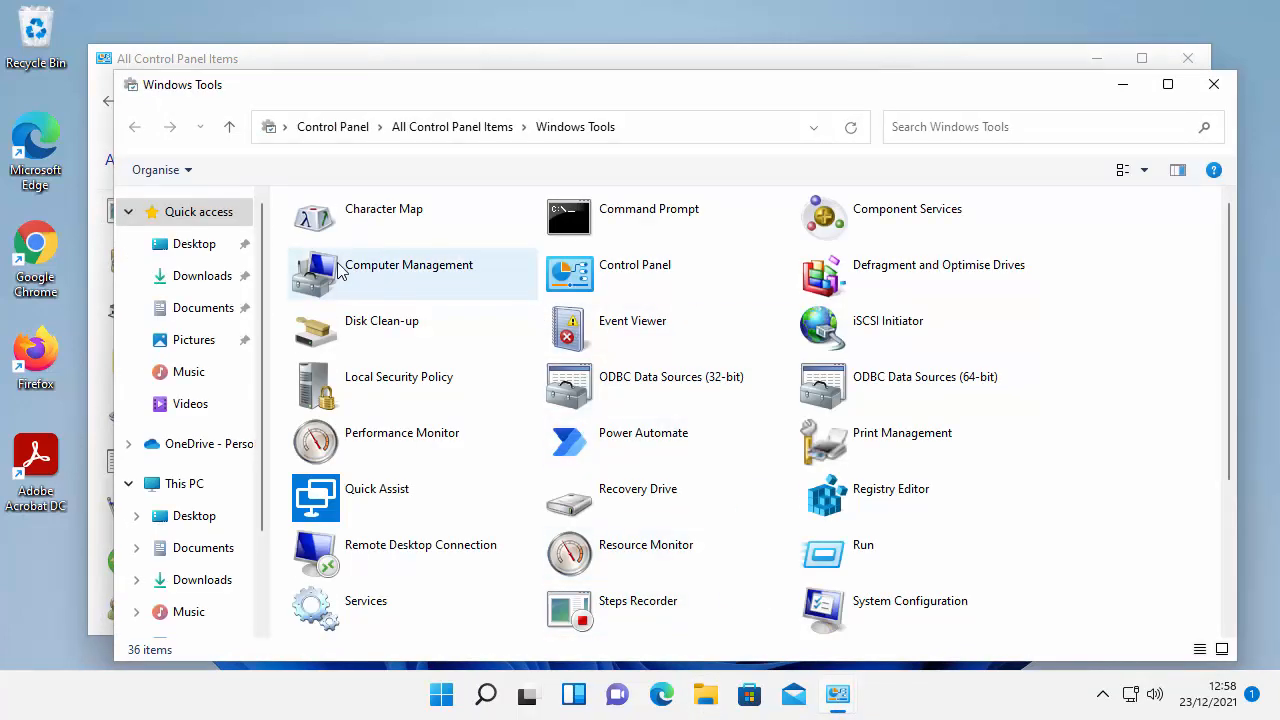
{"action": "left_click", "coordinate": [383, 272]}
{"action": "double_click", "coordinate": [383, 272]}
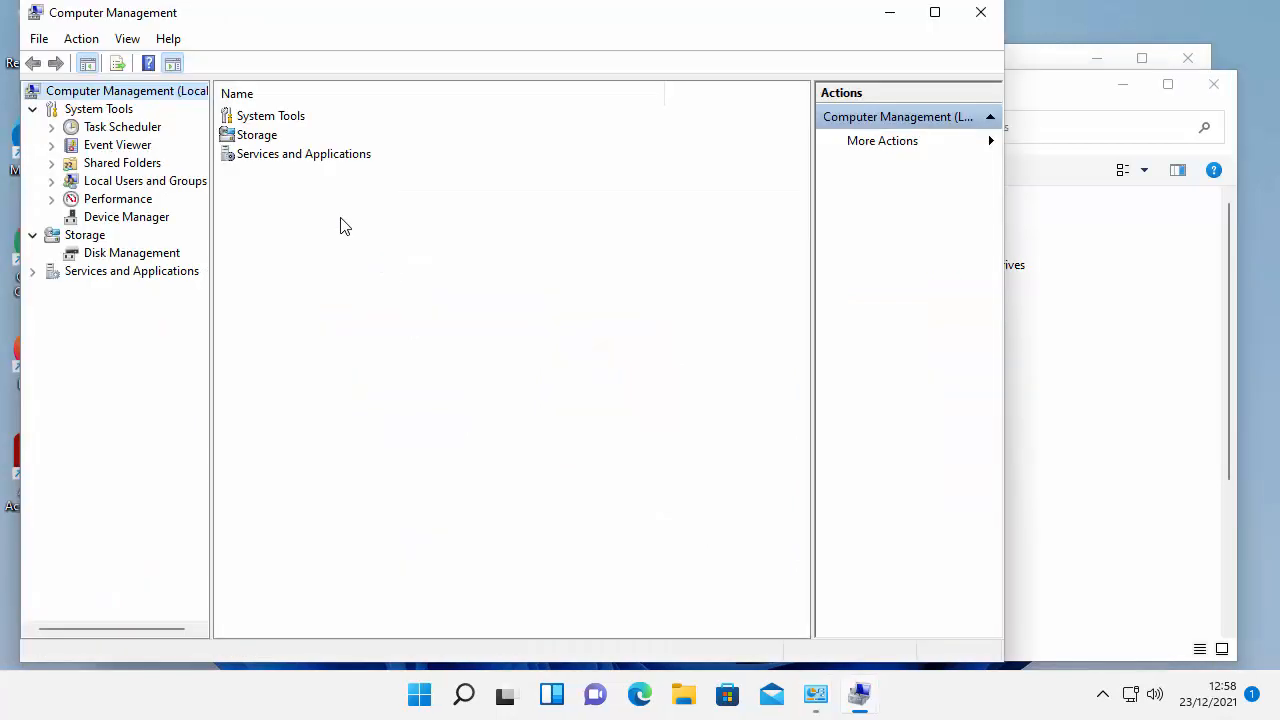
{"action": "left_click", "coordinate": [256, 140]}
{"action": "double_click", "coordinate": [256, 140]}
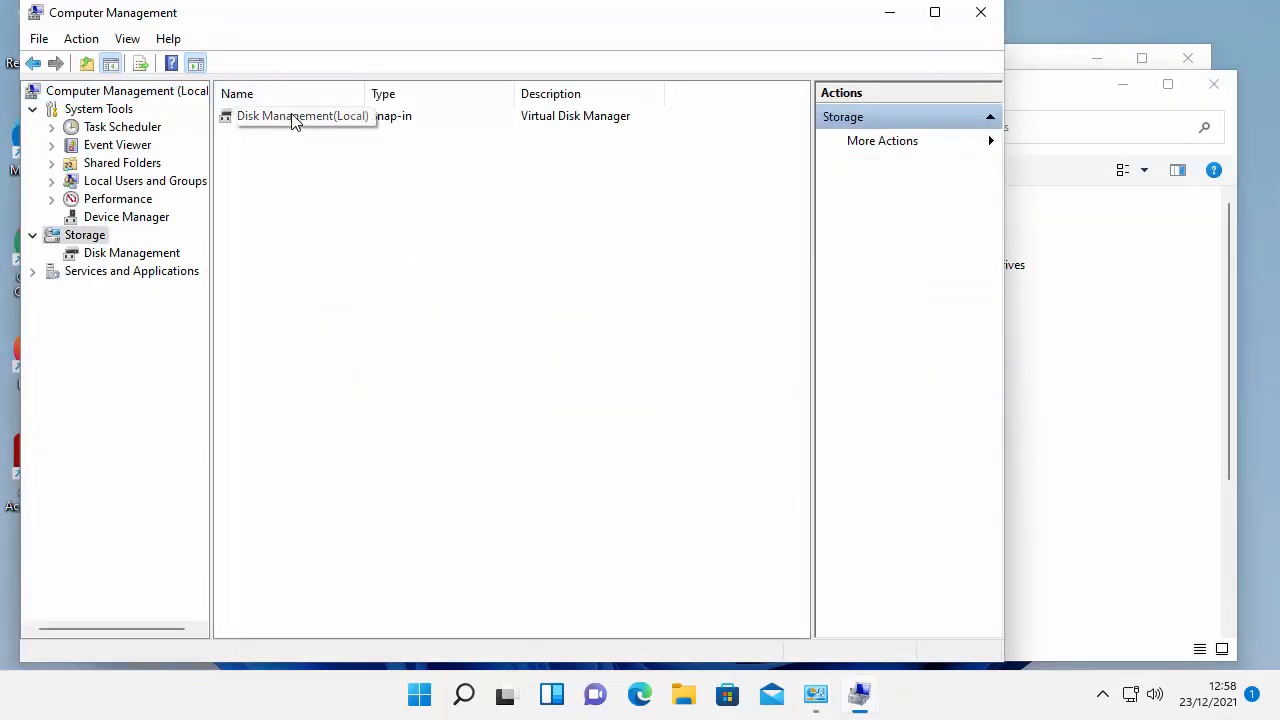
{"action": "double_click", "coordinate": [294, 118]}
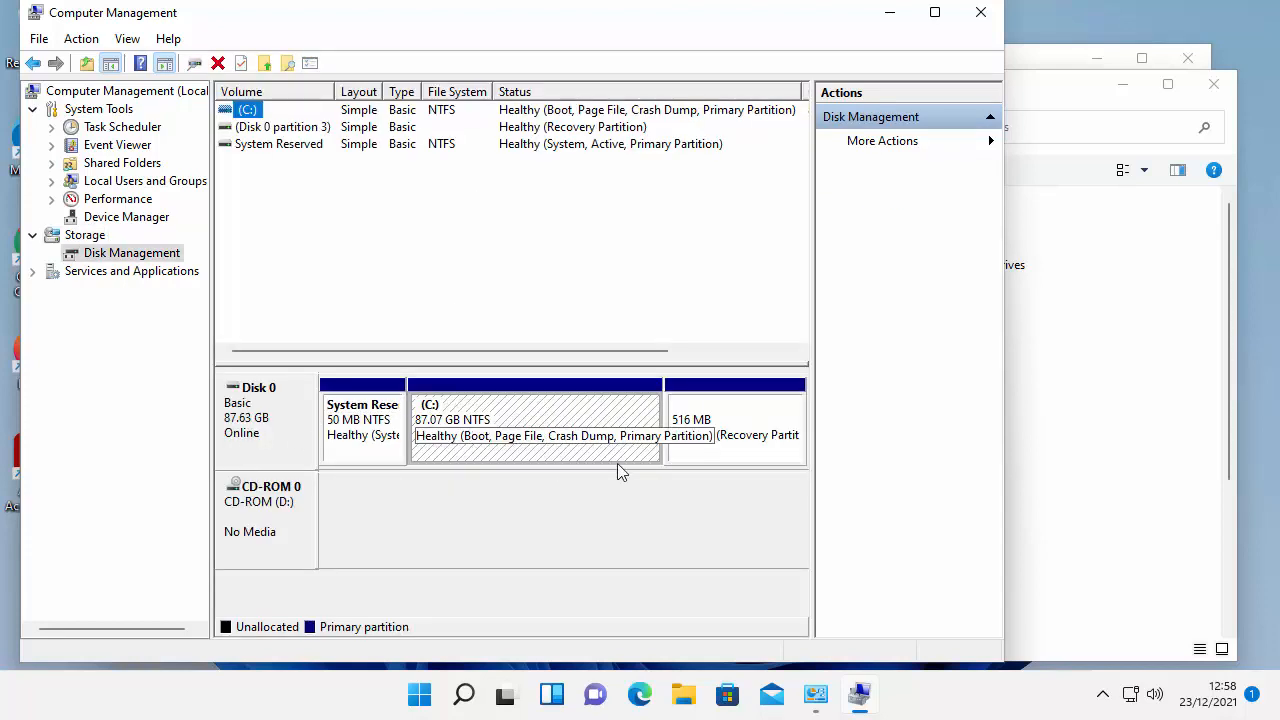
Shrink the C: volume on Disk 0 by 52547 MB, the full available shrink space.
{"action": "left_click", "coordinate": [532, 425]}
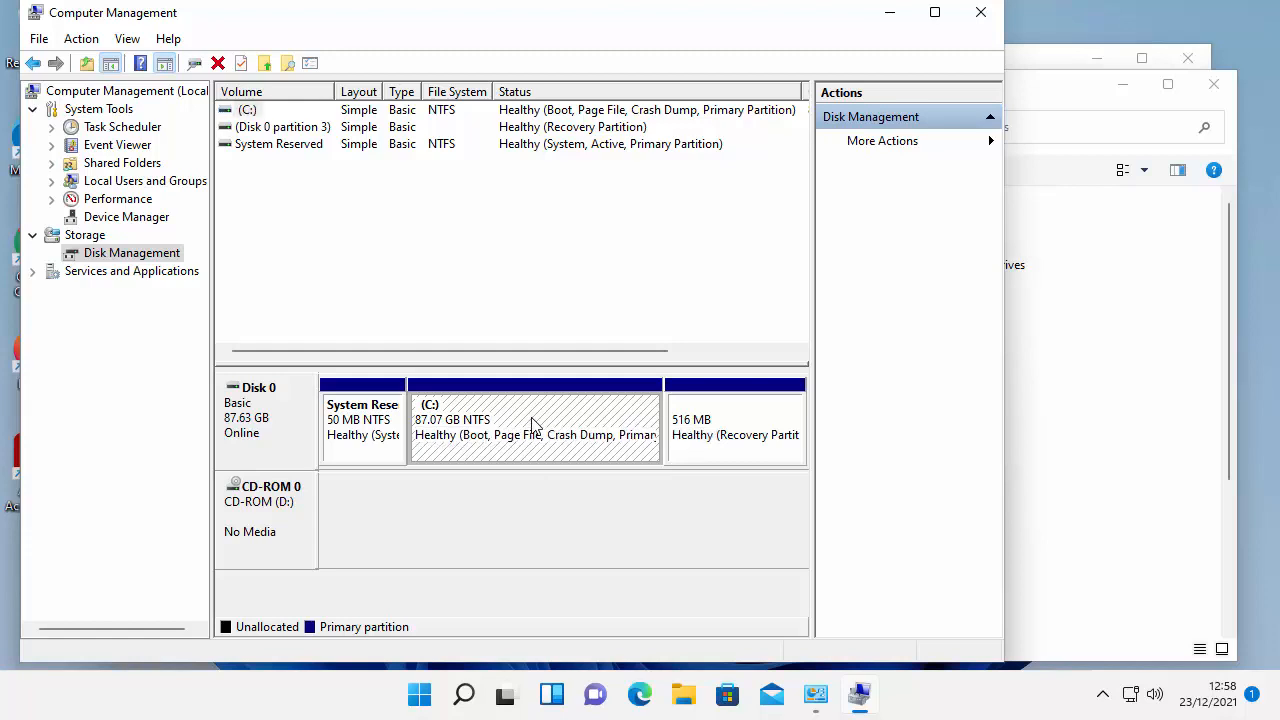
{"action": "right_click", "coordinate": [532, 425]}
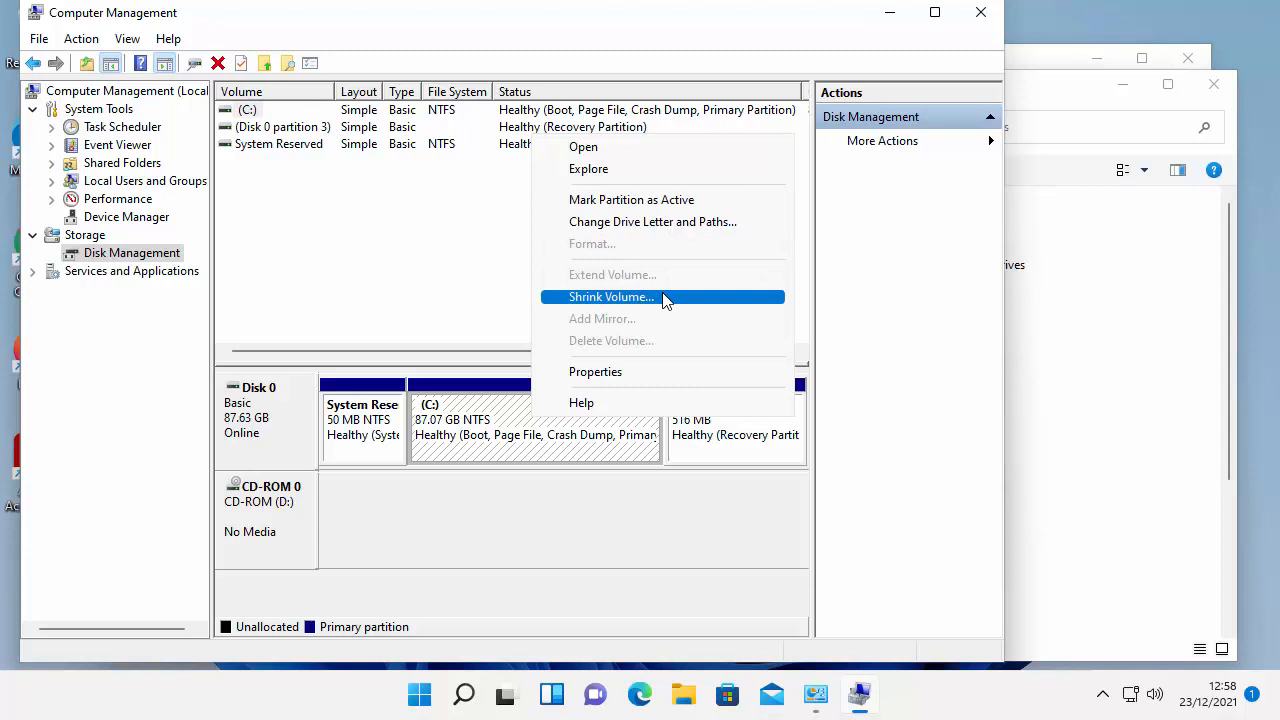
{"action": "left_click", "coordinate": [611, 297]}
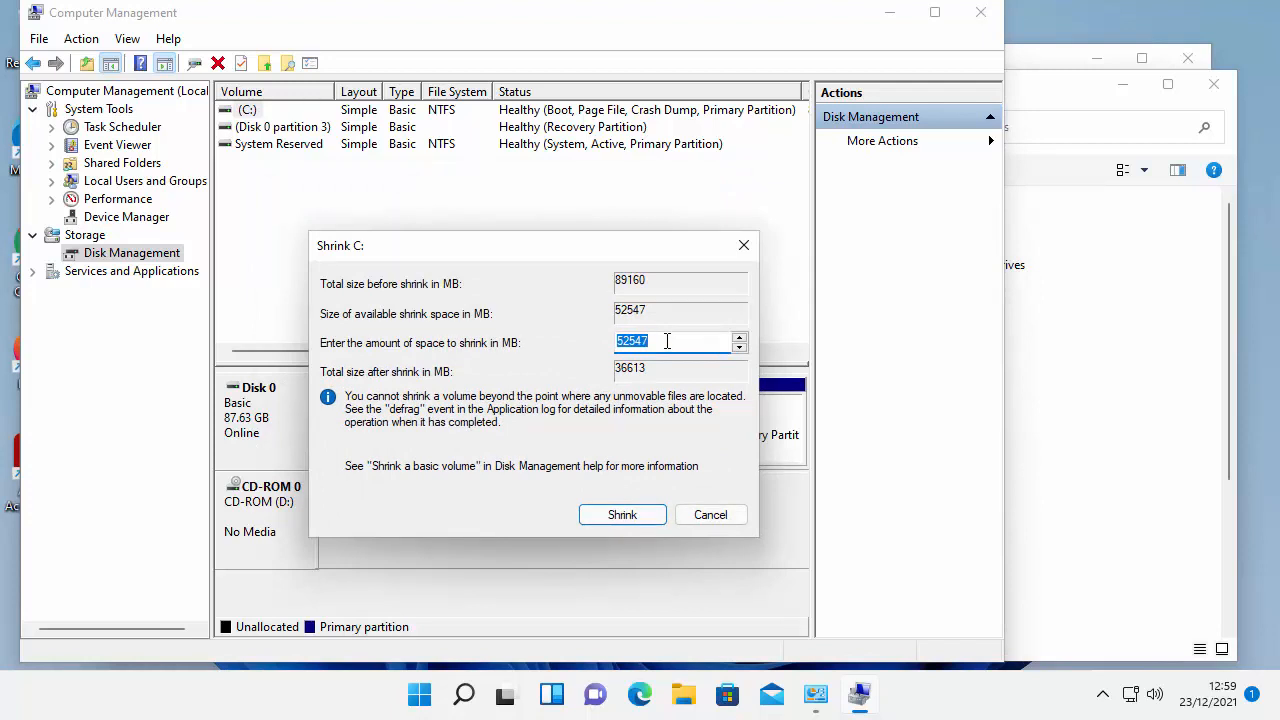
{"action": "left_click", "coordinate": [740, 349]}
{"action": "left_click", "coordinate": [740, 349]}
{"action": "left_click", "coordinate": [740, 349]}
{"action": "left_click", "coordinate": [740, 349]}
{"action": "left_click", "coordinate": [740, 349]}
{"action": "left_click", "coordinate": [740, 349]}
{"action": "left_click", "coordinate": [740, 349]}
{"action": "left_click", "coordinate": [740, 349]}
{"action": "left_click", "coordinate": [740, 349]}
{"action": "left_click", "coordinate": [740, 349]}
{"action": "left_click", "coordinate": [740, 349]}
{"action": "left_click", "coordinate": [740, 349]}
{"action": "left_click", "coordinate": [740, 349]}
{"action": "left_click", "coordinate": [739, 338]}
{"action": "left_click", "coordinate": [648, 516]}
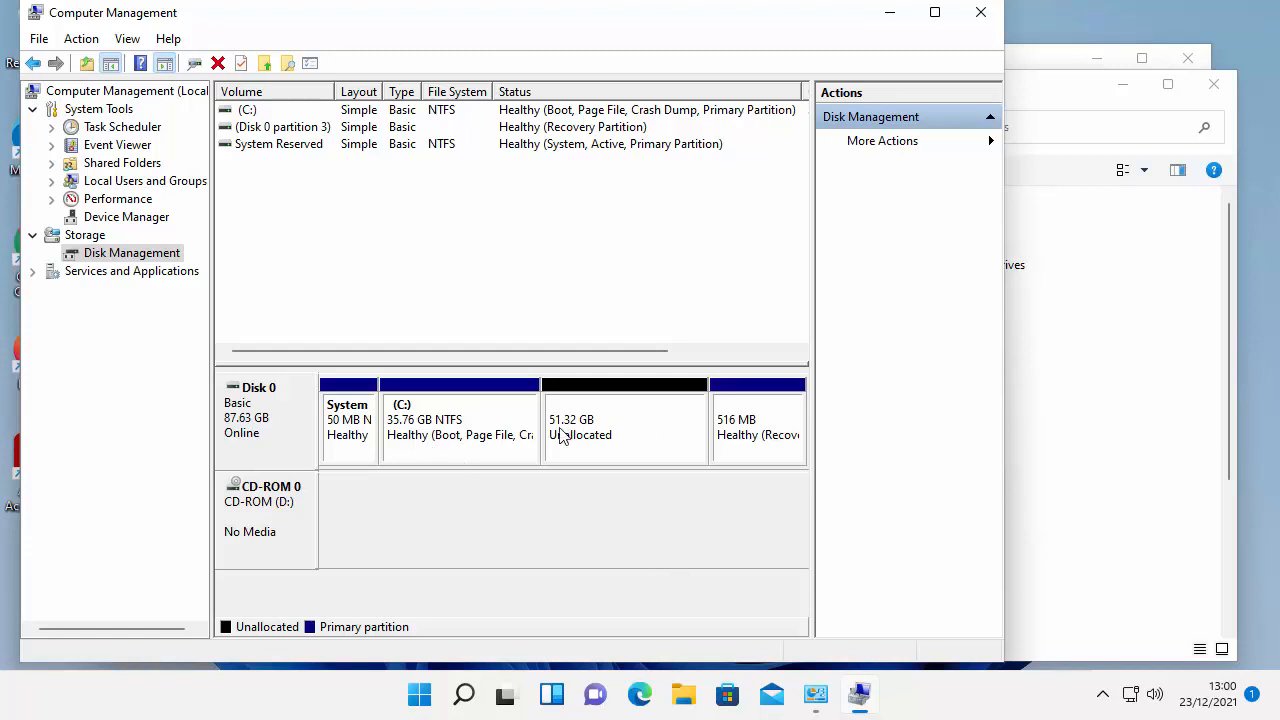
Set up a new simple volume in the unallocated space of Disk 0 with size 52546 MB and drive letter E.
{"action": "left_click", "coordinate": [608, 446]}
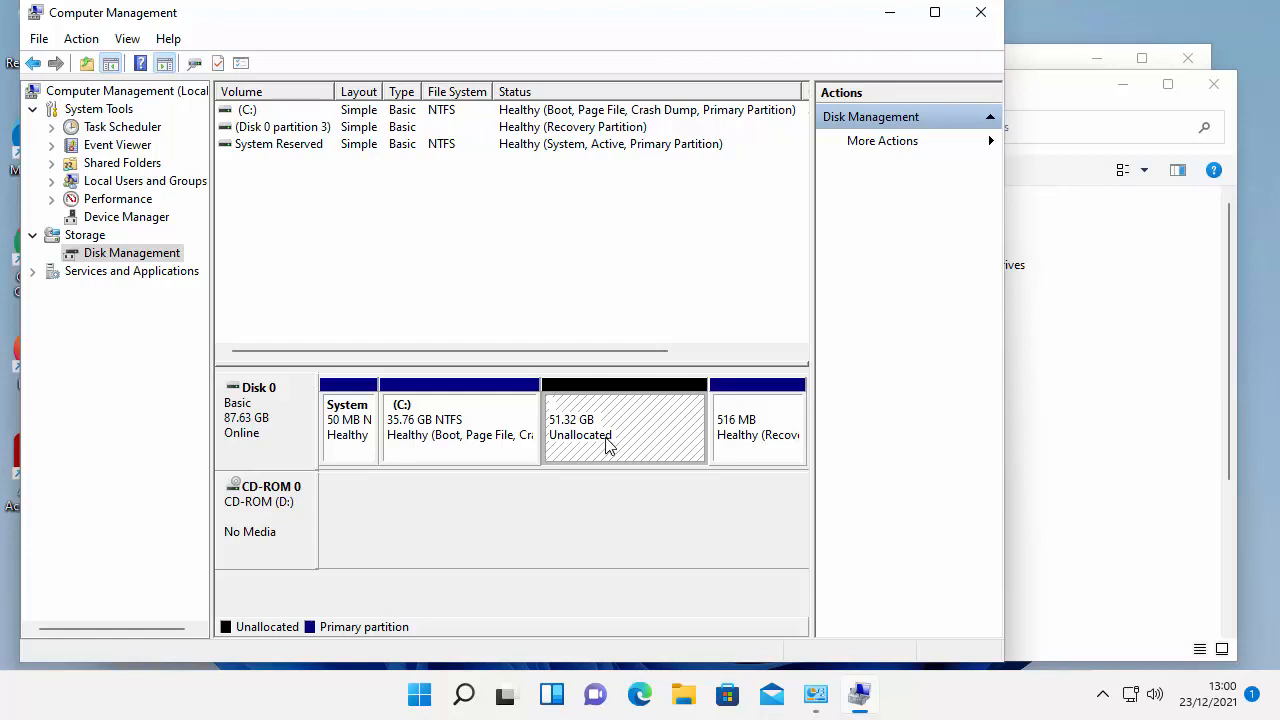
{"action": "right_click", "coordinate": [608, 446]}
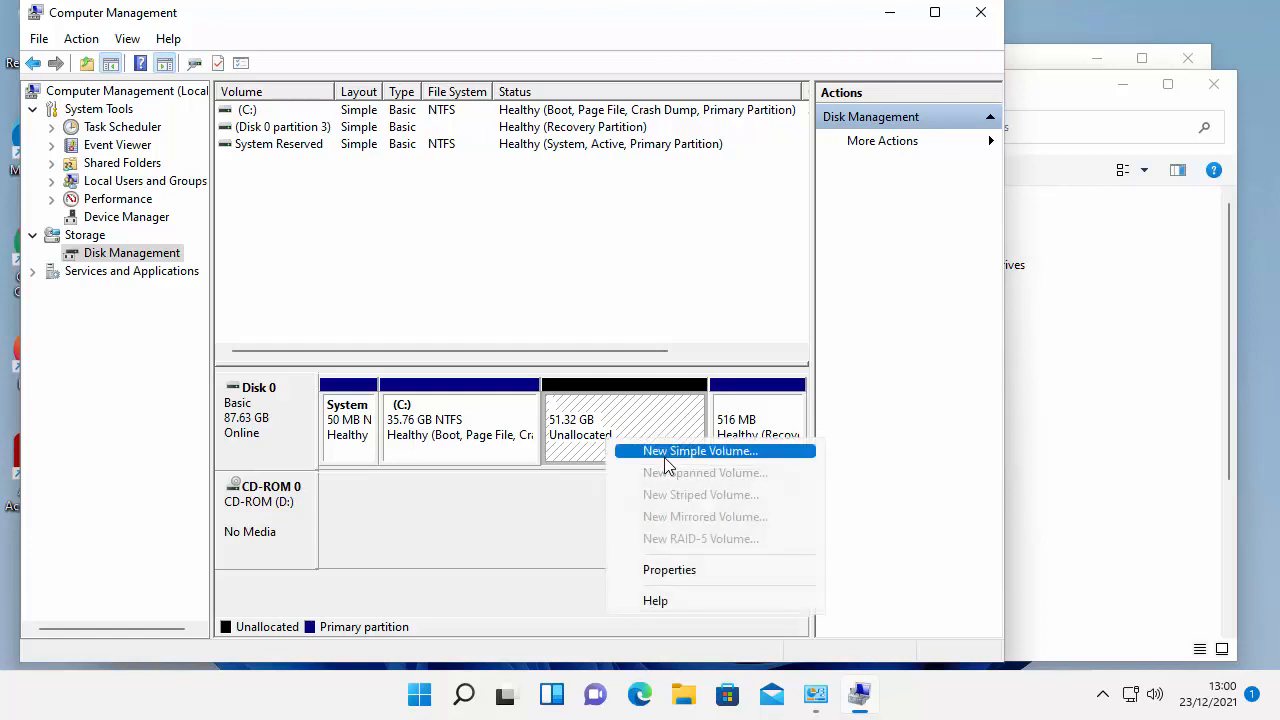
{"action": "left_click", "coordinate": [754, 454]}
{"action": "left_click", "coordinate": [600, 469]}
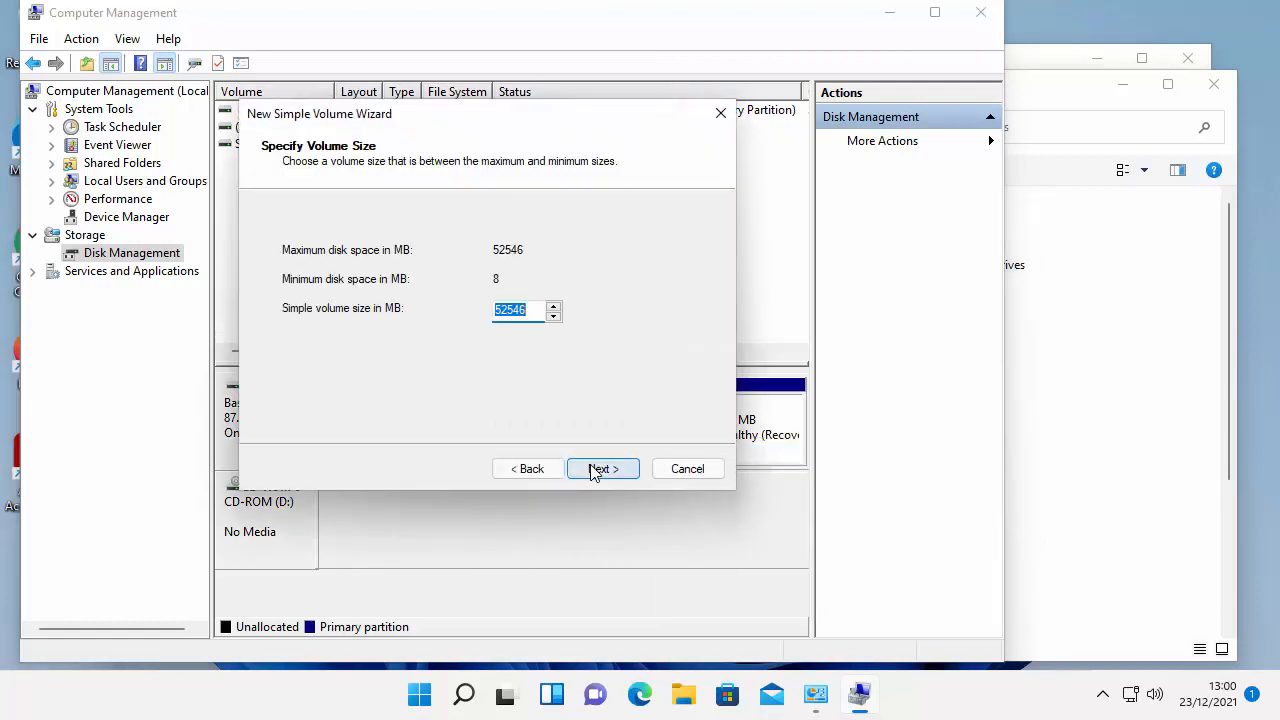
{"action": "left_click", "coordinate": [594, 477]}
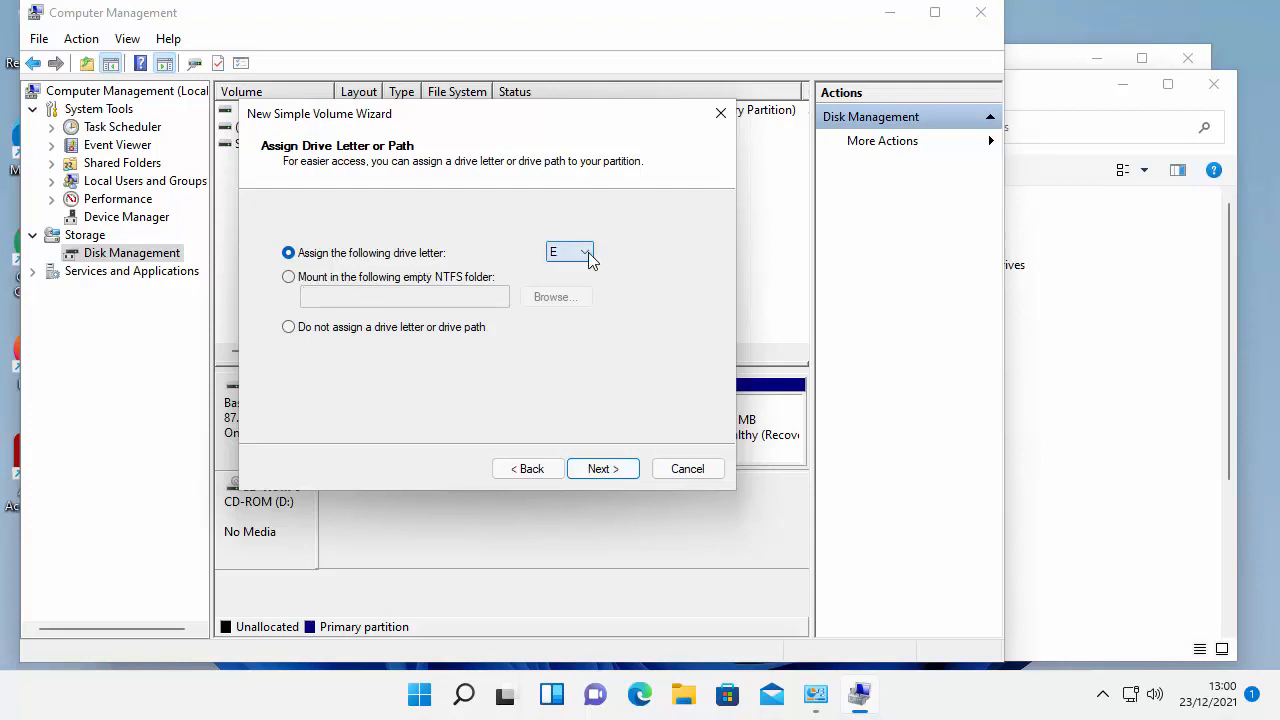
{"action": "left_click", "coordinate": [624, 476]}
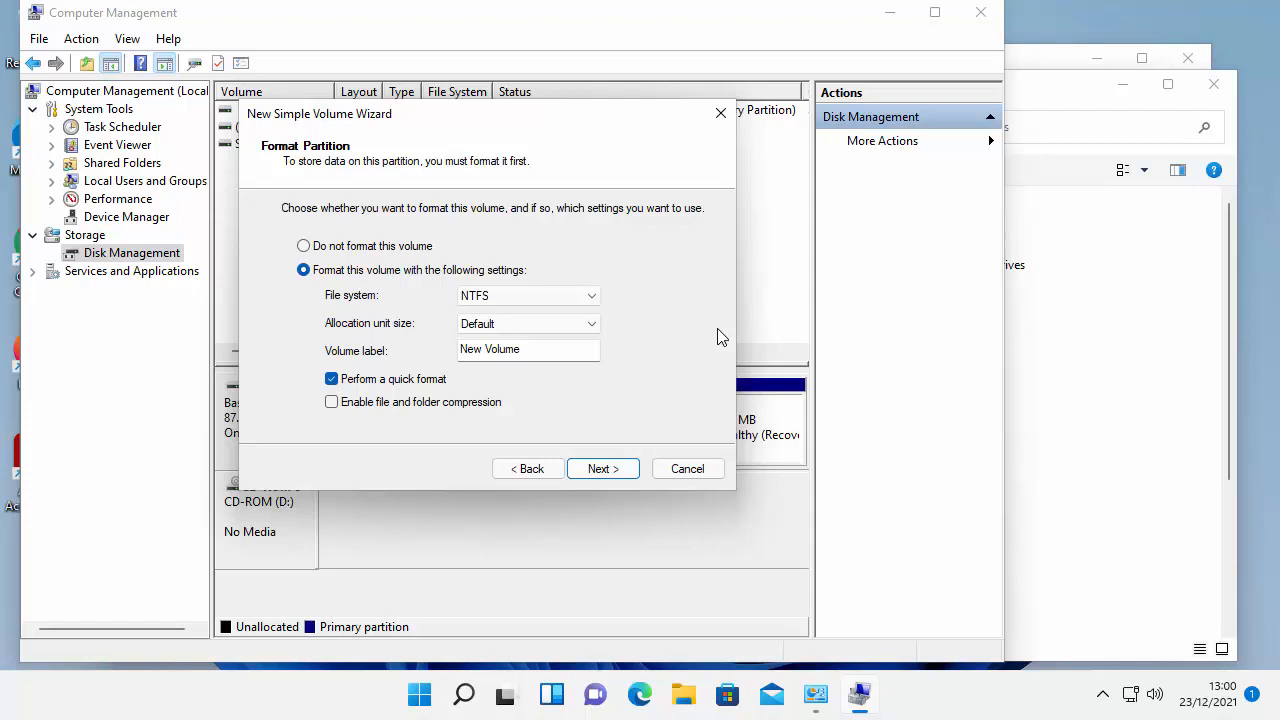
Label the new volume "E Drive", keep the NTFS quick format with default allocation size, and finish creating it.
{"action": "left_click_drag", "start_coordinate": [585, 348], "coordinate": [306, 360]}
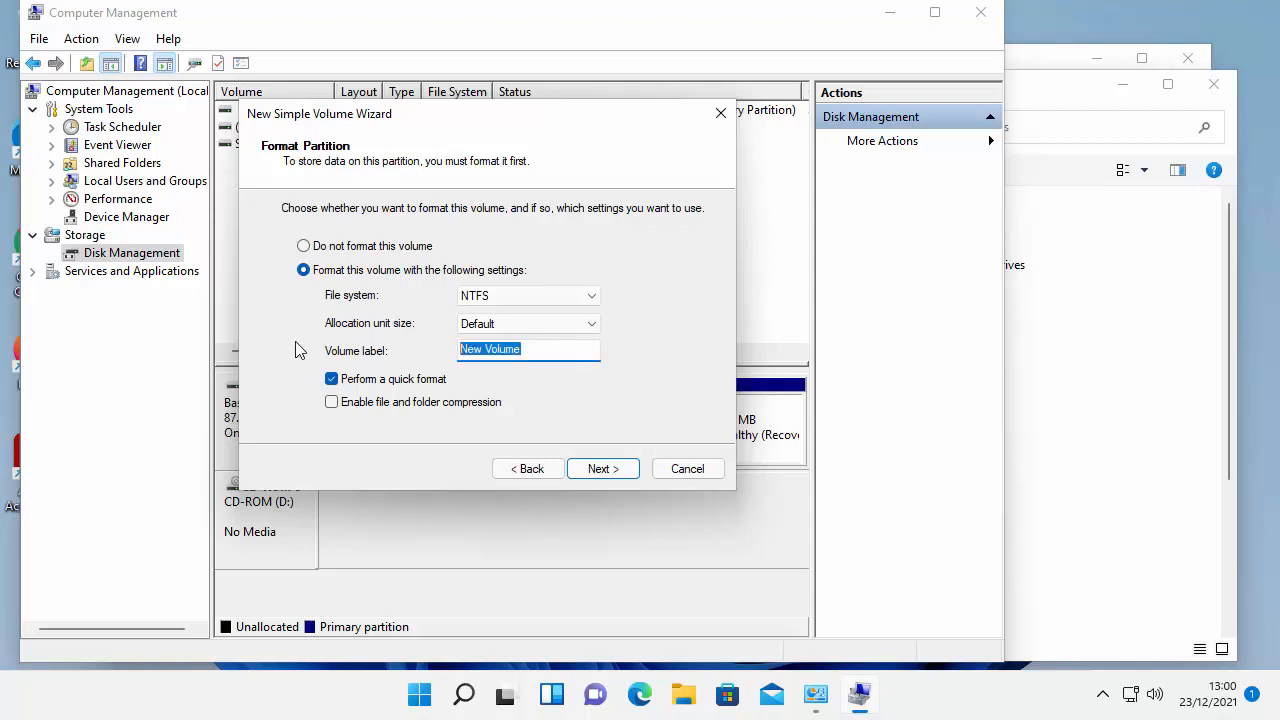
{"action": "type", "text": "E Driv"}
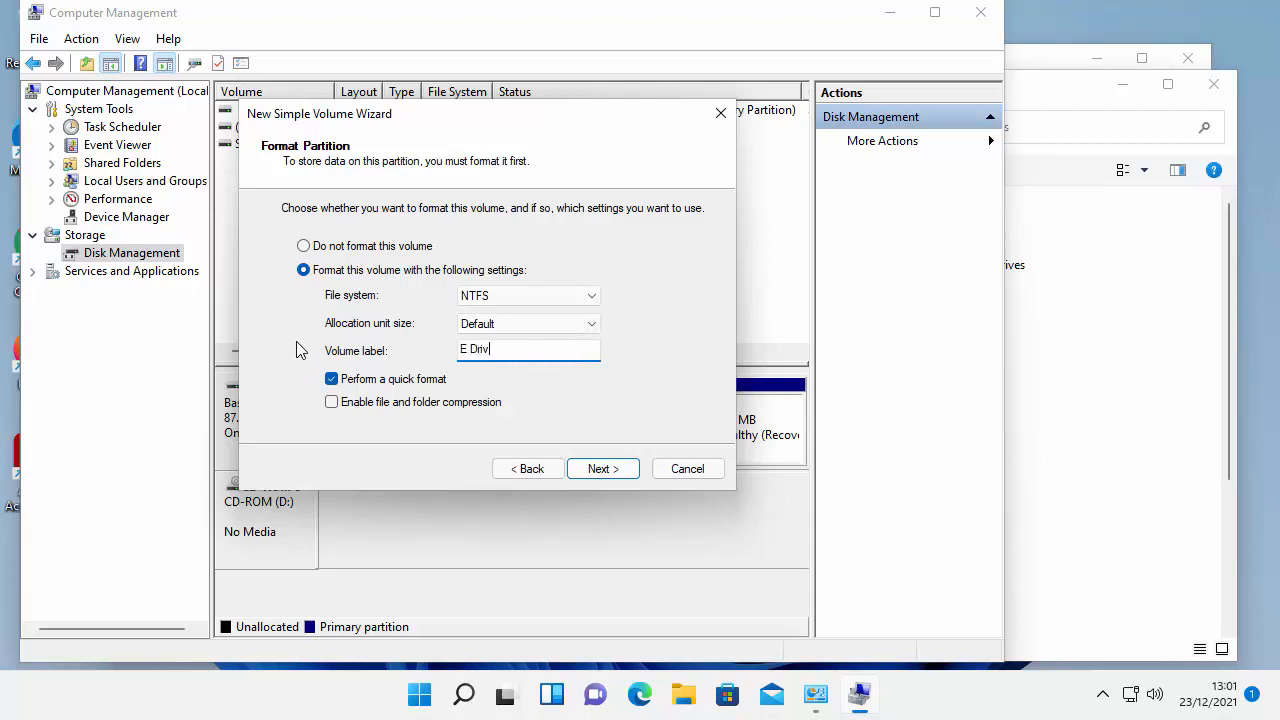
{"action": "type", "text": "e"}
{"action": "left_click", "coordinate": [603, 469]}
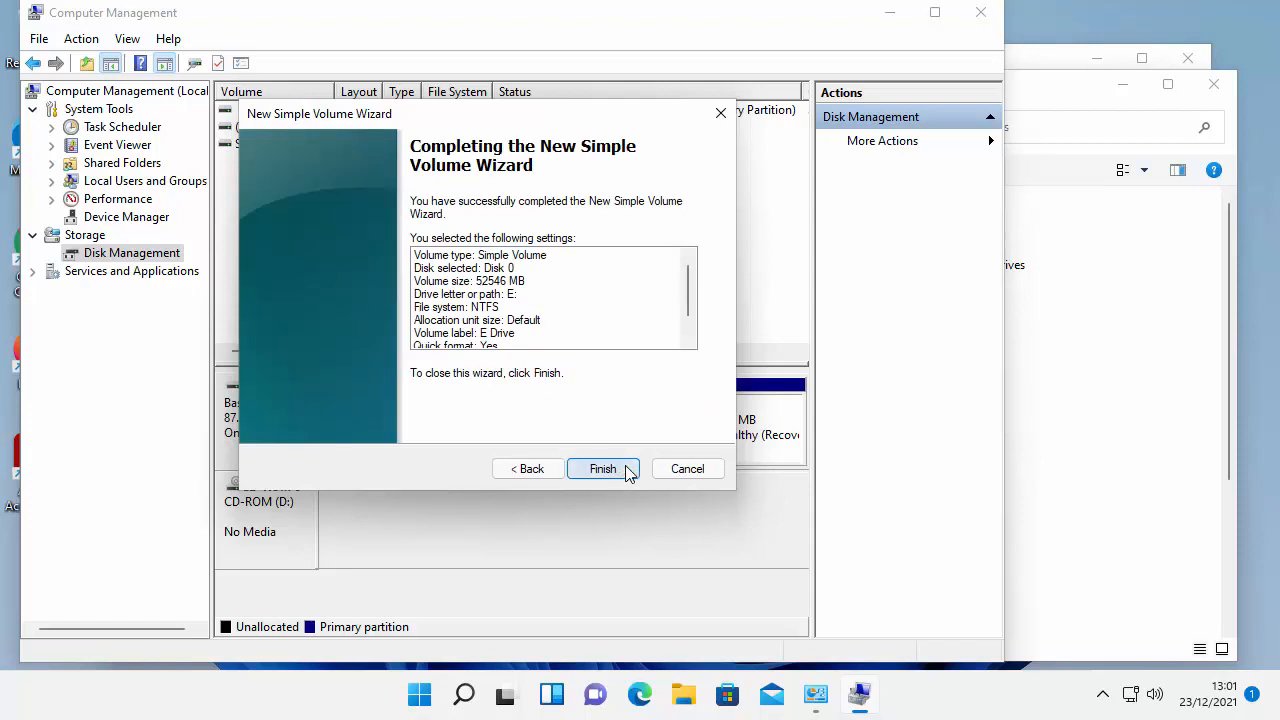
{"action": "left_click", "coordinate": [603, 469]}
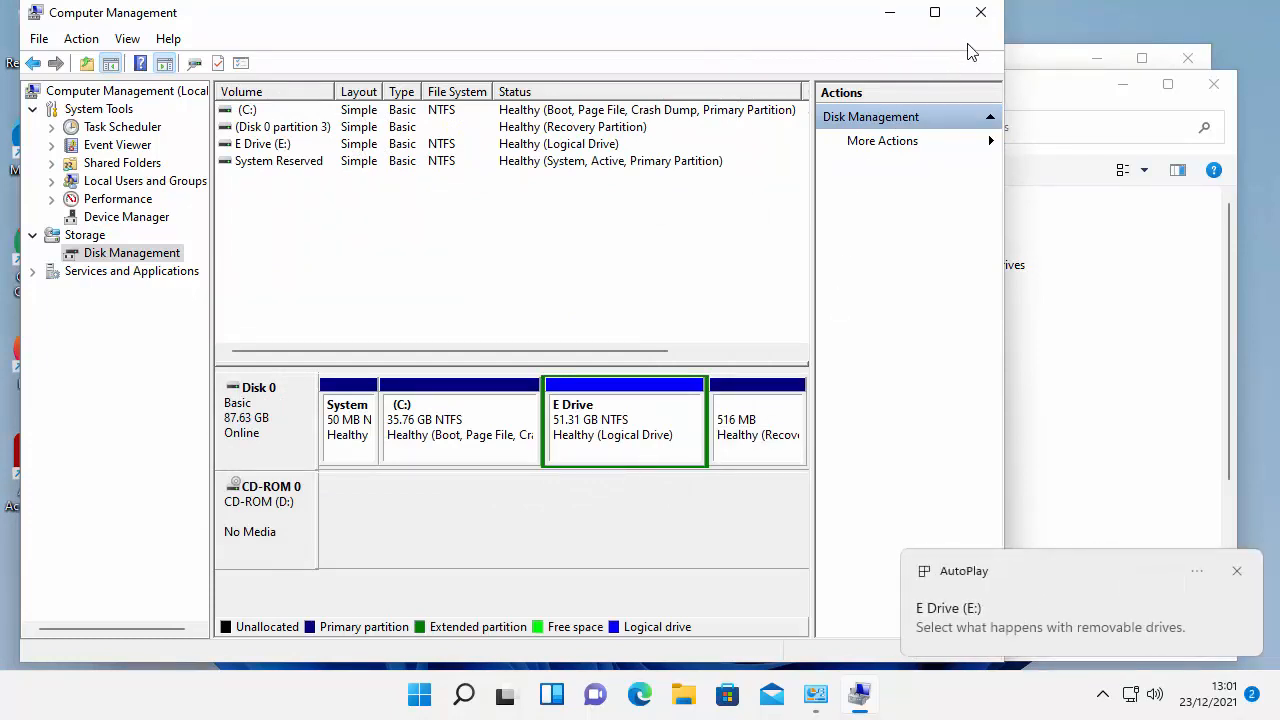
Close the Computer Management, Windows Tools and Control Panel windows.
{"action": "left_click", "coordinate": [983, 13]}
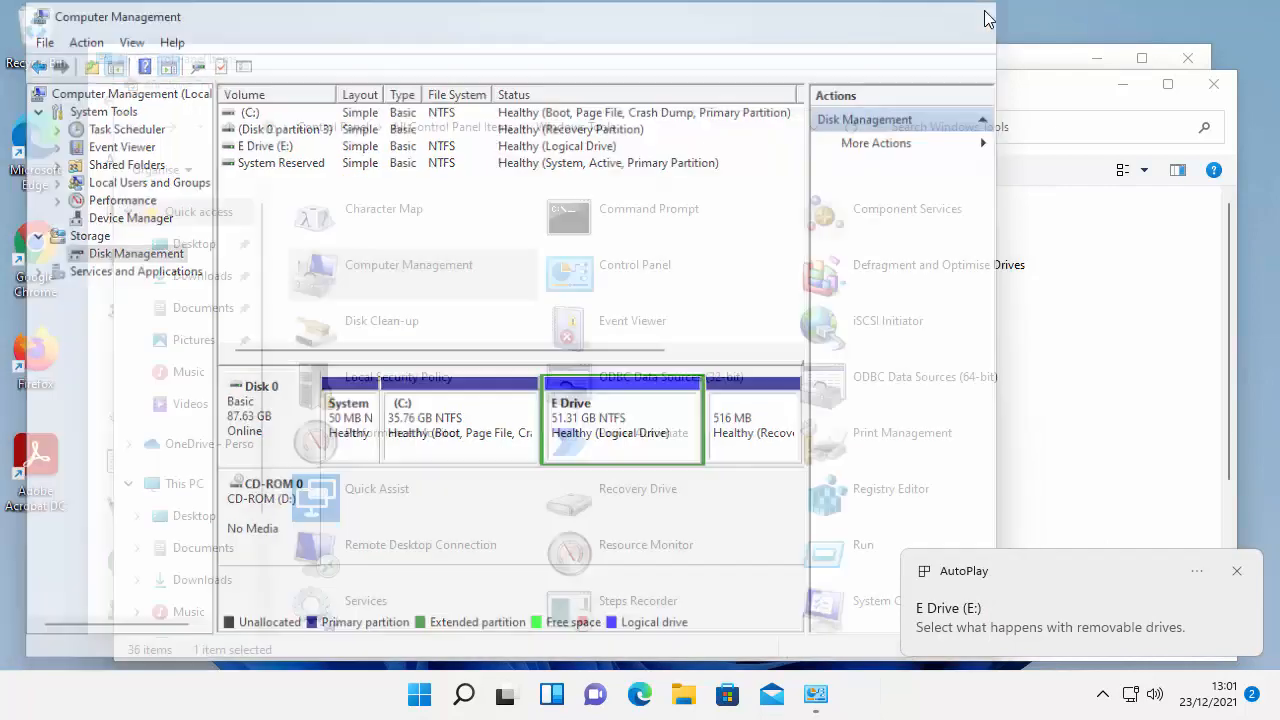
{"action": "left_click", "coordinate": [1214, 84]}
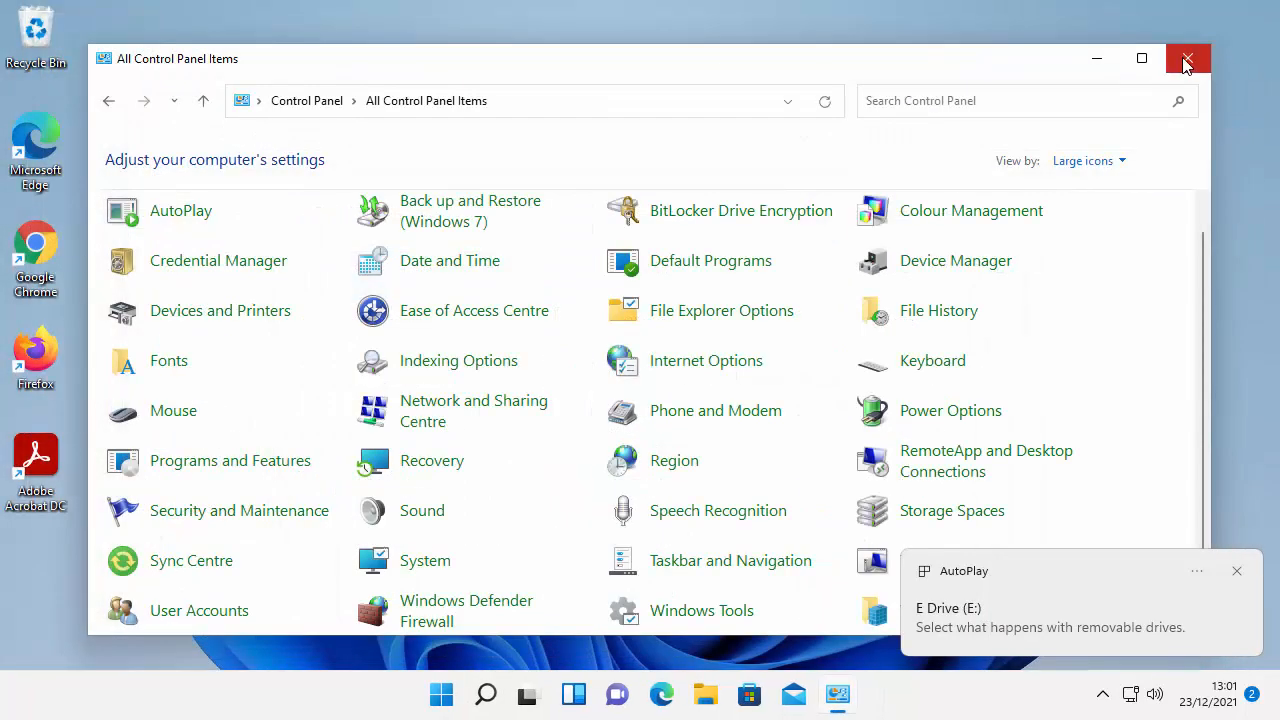
{"action": "left_click", "coordinate": [1186, 60]}
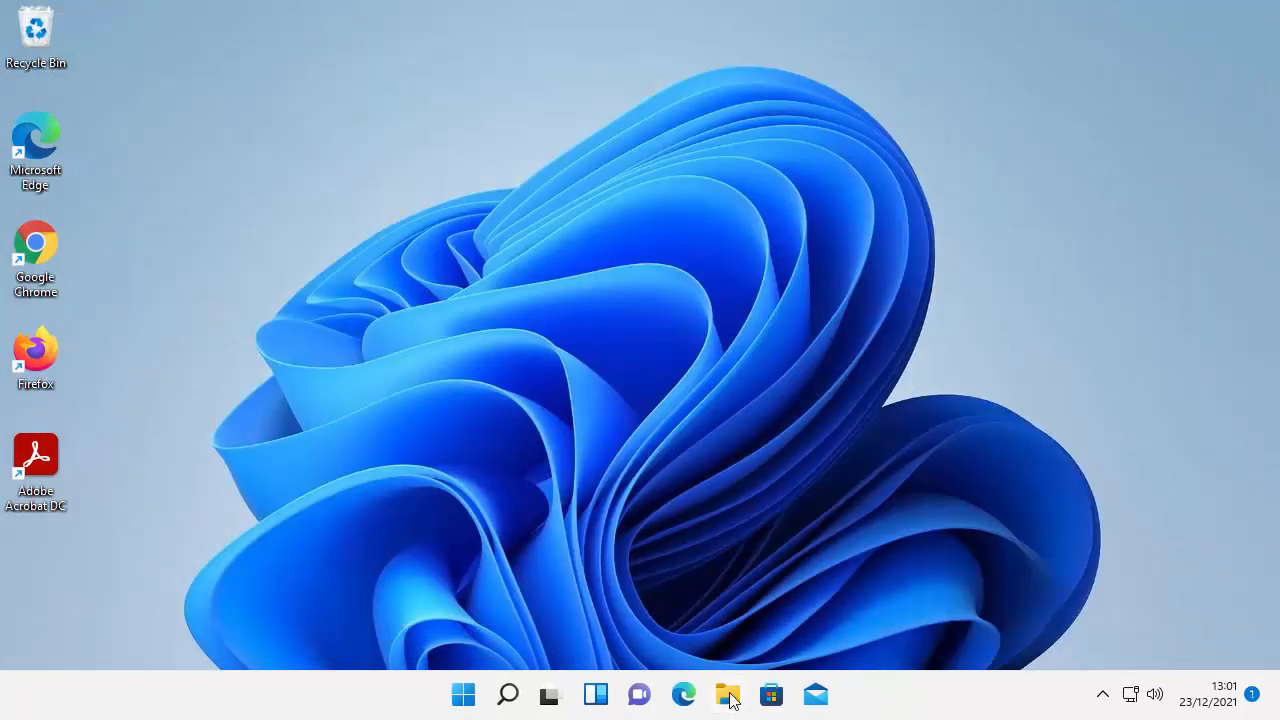
Examine the C: and E: drives under This PC in File Explorer, then close the window.
{"action": "left_click", "coordinate": [728, 696]}
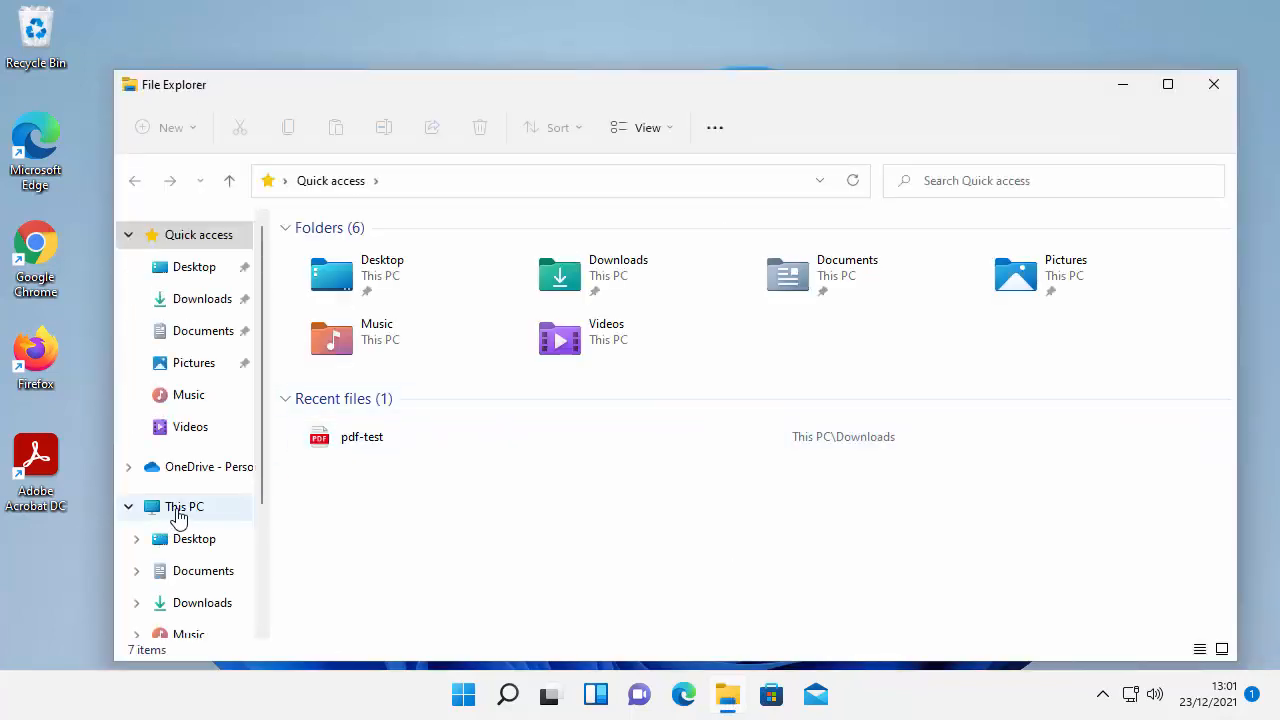
{"action": "left_click", "coordinate": [160, 518]}
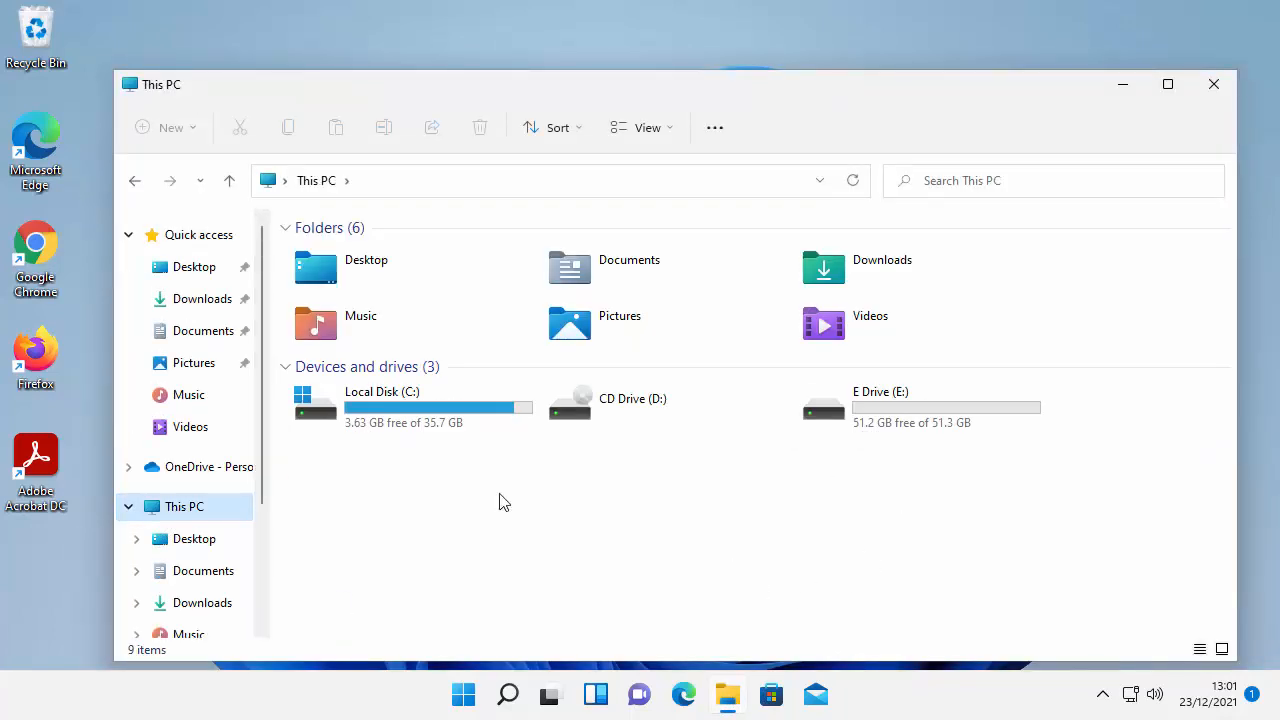
{"action": "left_click", "coordinate": [379, 402]}
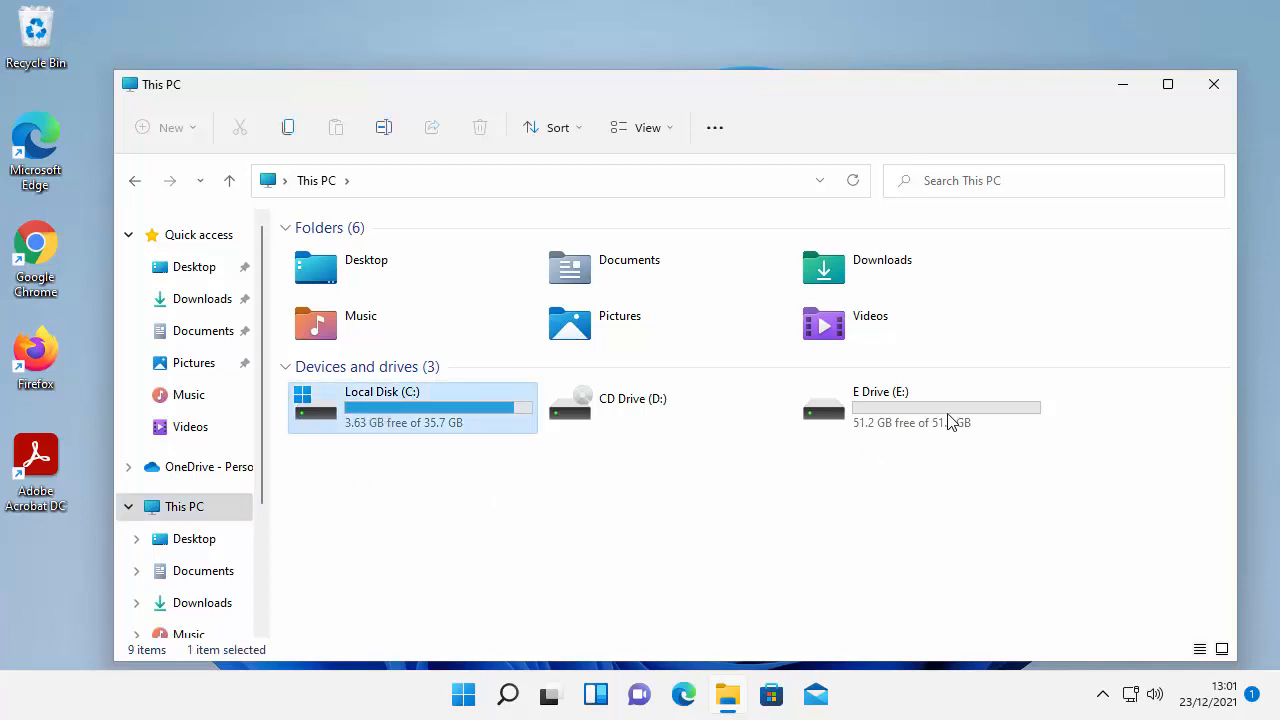
{"action": "left_click", "coordinate": [900, 405]}
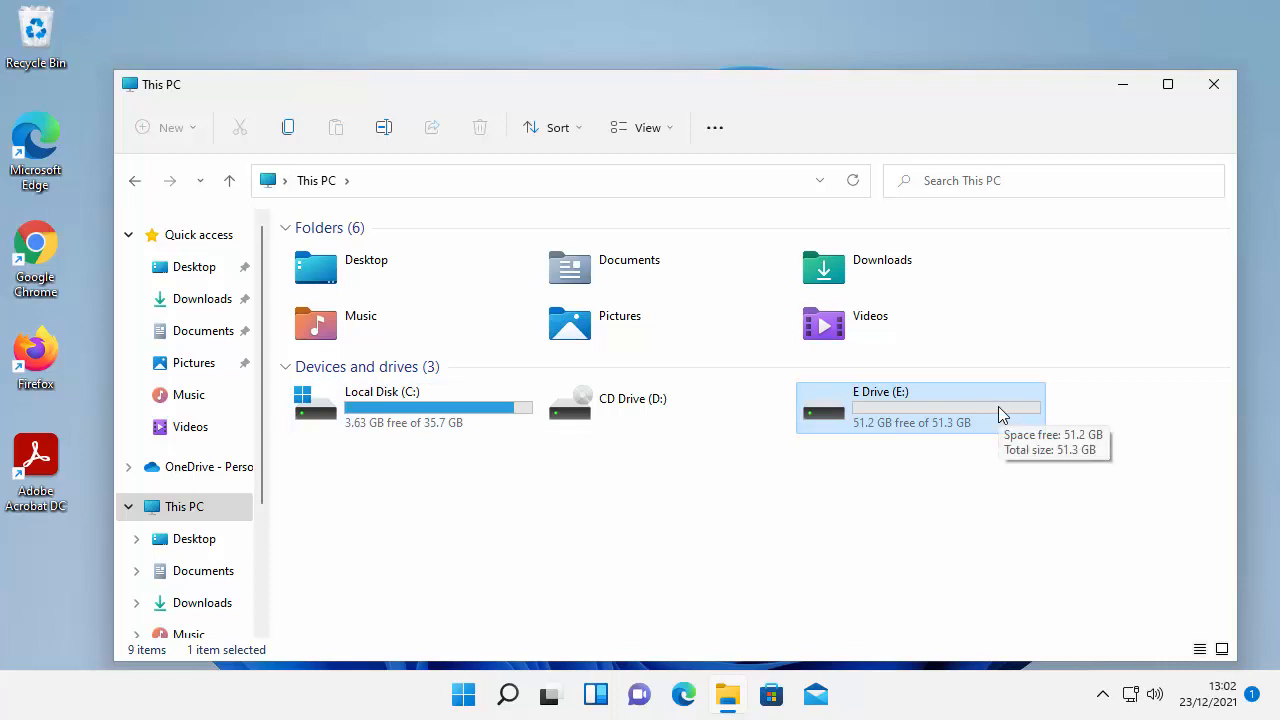
{"action": "left_click", "coordinate": [1215, 86]}
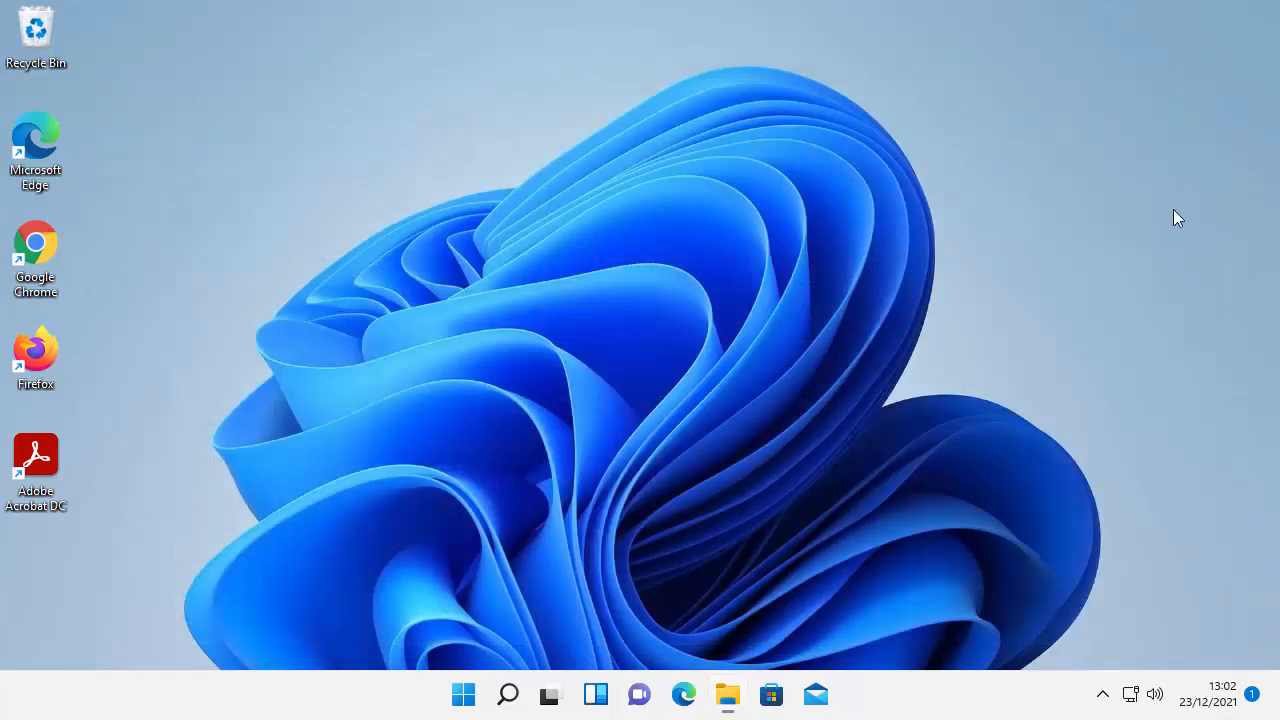
Search for "control" and reopen Control Panel.
{"action": "left_click", "coordinate": [463, 695]}
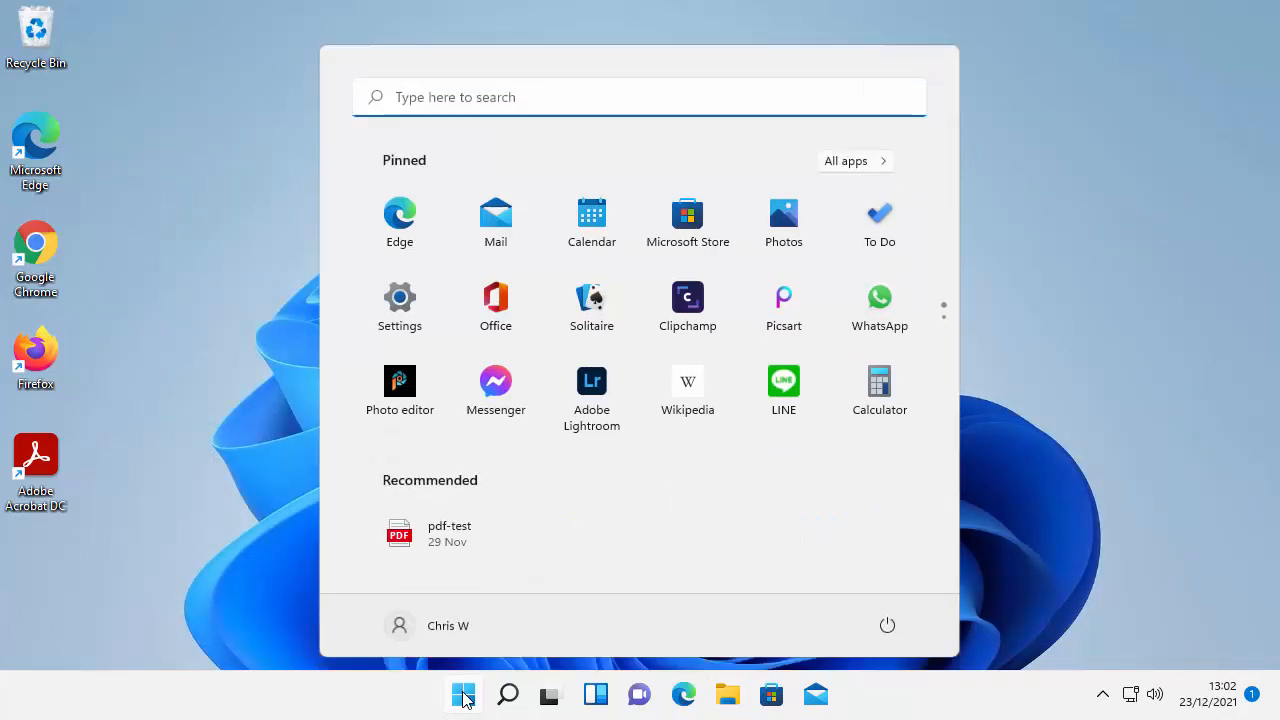
{"action": "type", "text": "control"}
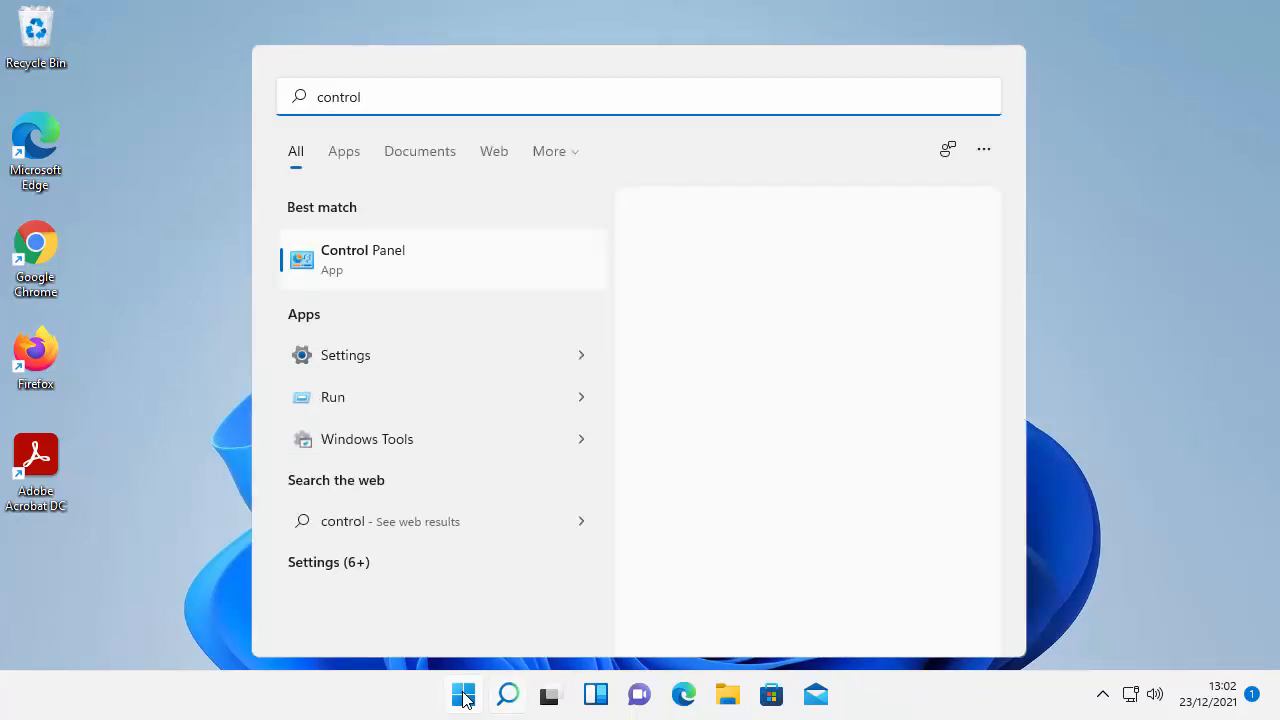
{"action": "left_click", "coordinate": [357, 249]}
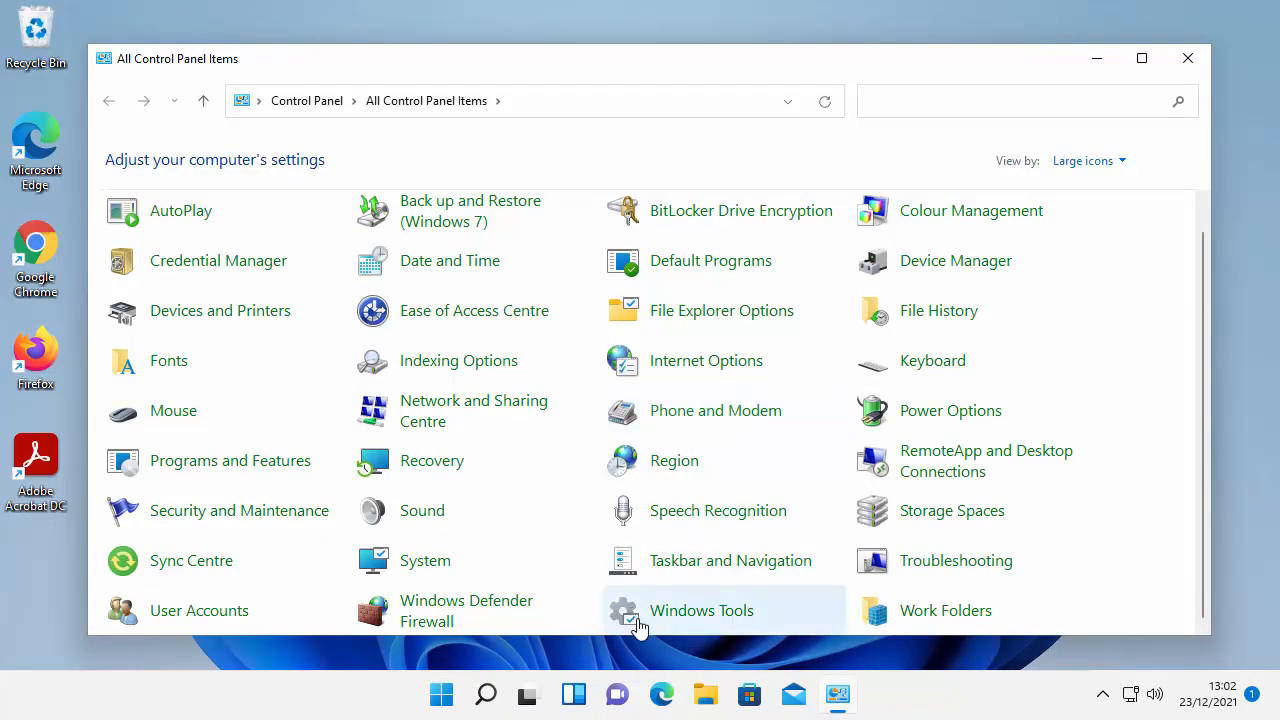
Open Computer Management from Windows Tools and bring up Disk Management under Storage.
{"action": "left_click", "coordinate": [655, 620]}
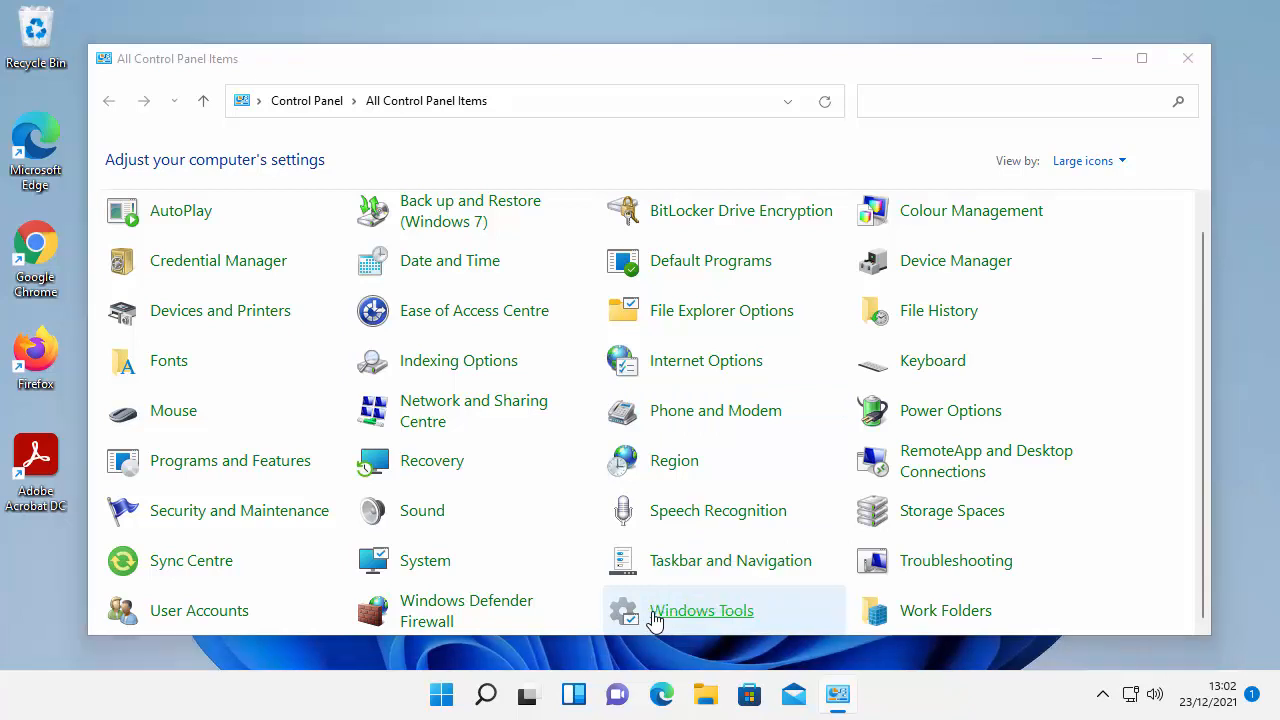
{"action": "left_click", "coordinate": [348, 277]}
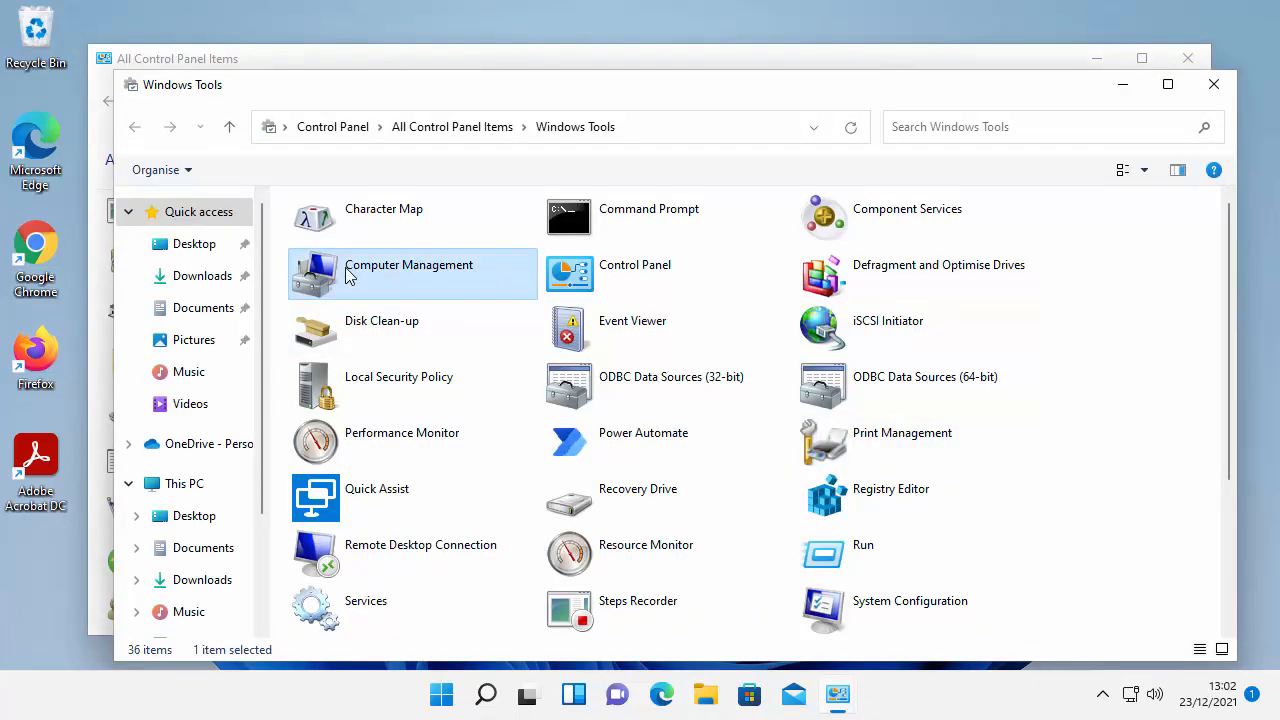
{"action": "double_click", "coordinate": [348, 277]}
{"action": "double_click", "coordinate": [251, 134]}
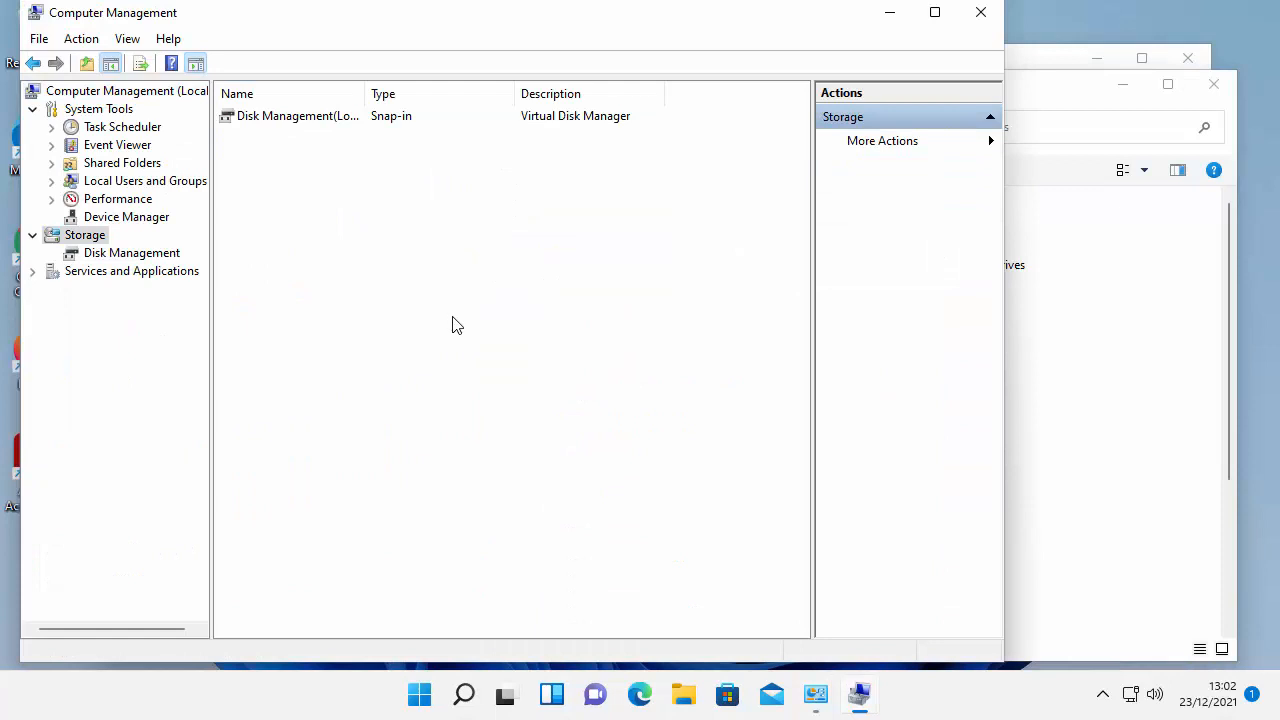
{"action": "double_click", "coordinate": [288, 122]}
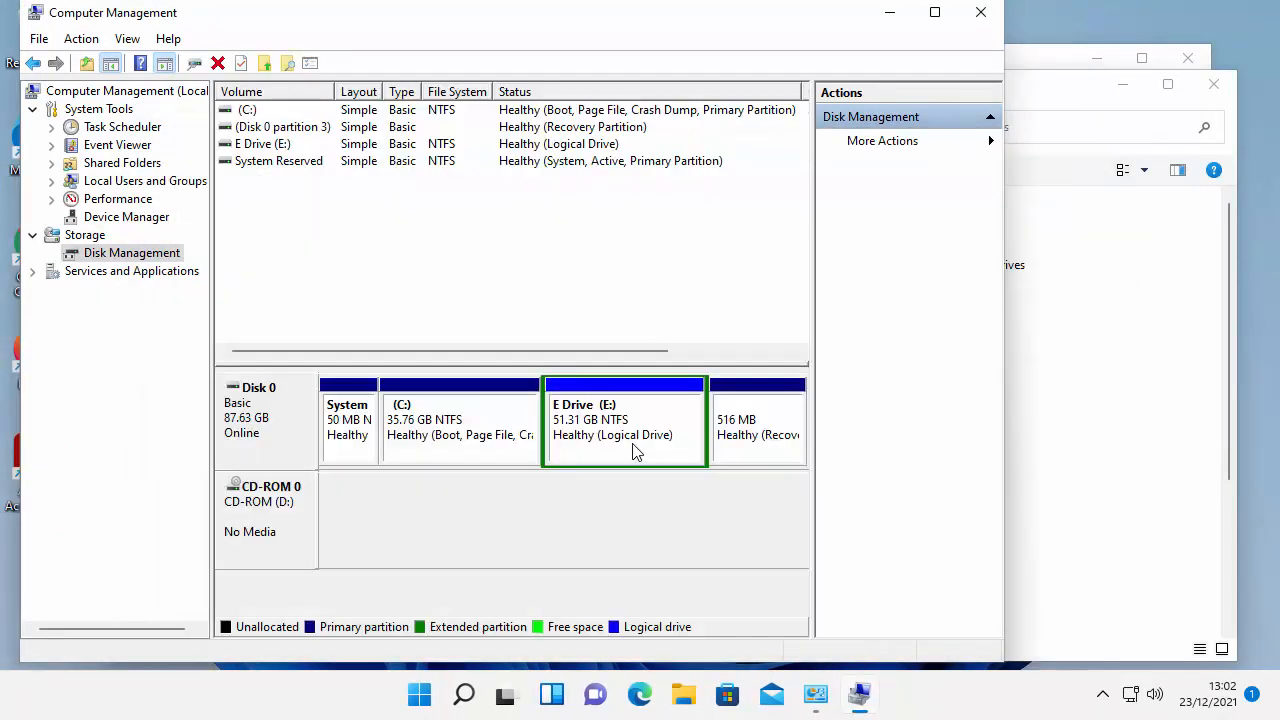
Delete the E Drive (E:) volume on Disk 0 and accept erasing all its data.
{"action": "right_click", "coordinate": [624, 441]}
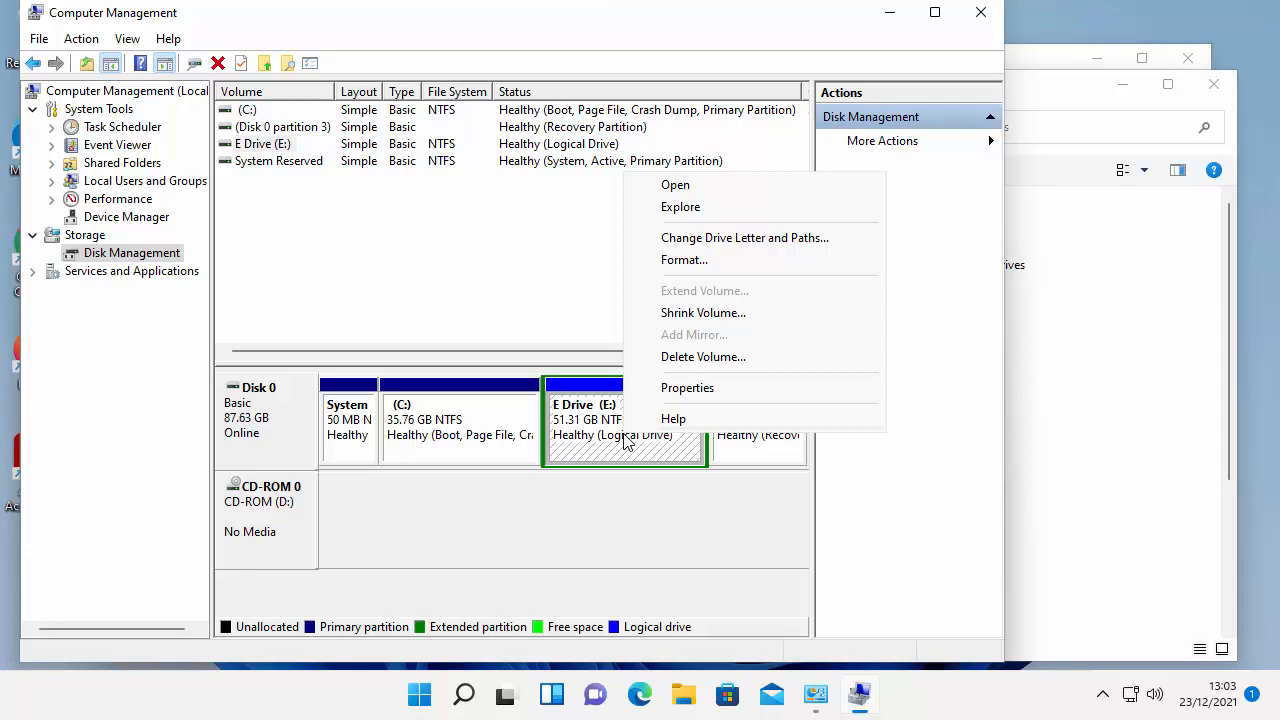
{"action": "right_click", "coordinate": [596, 436]}
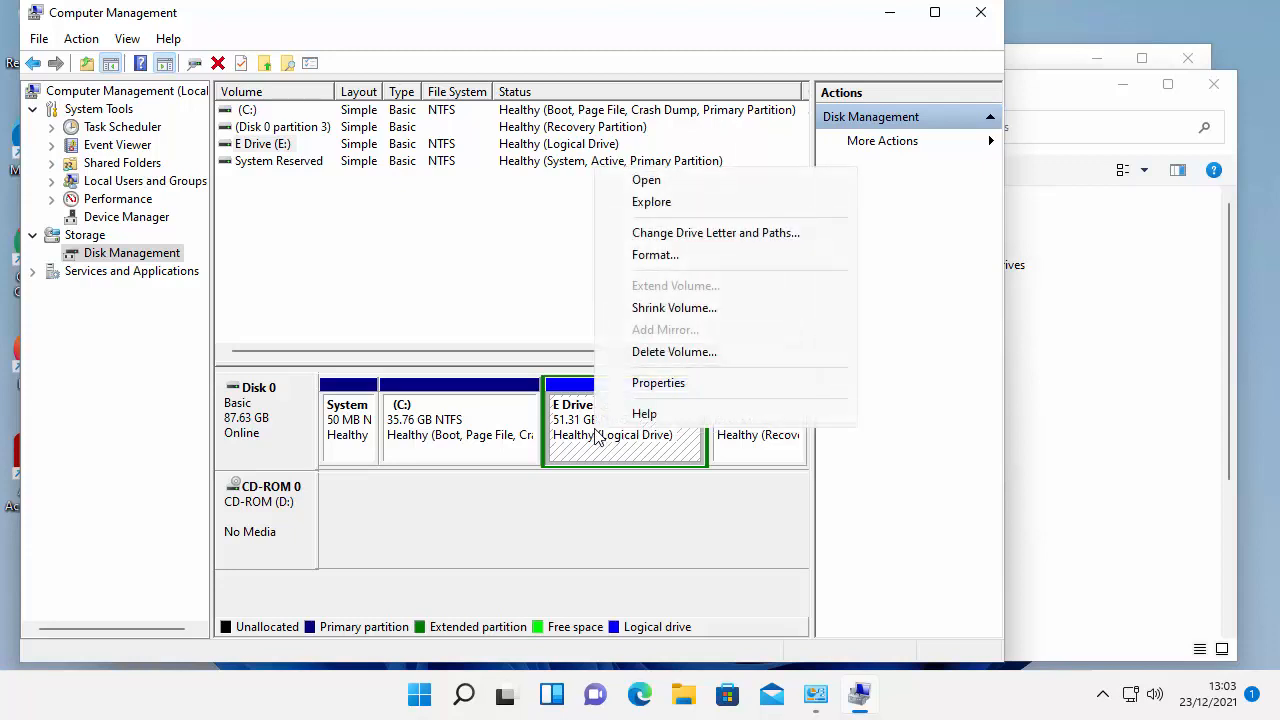
{"action": "left_click", "coordinate": [706, 356]}
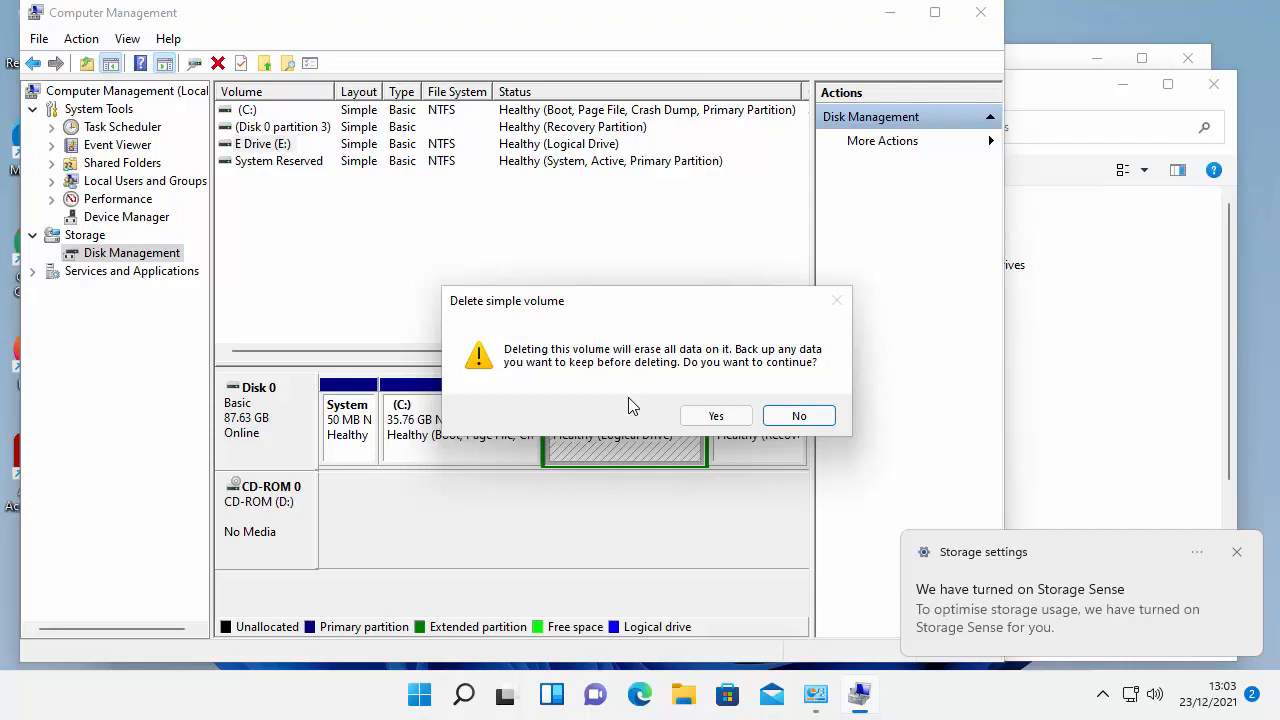
{"action": "left_click", "coordinate": [738, 421]}
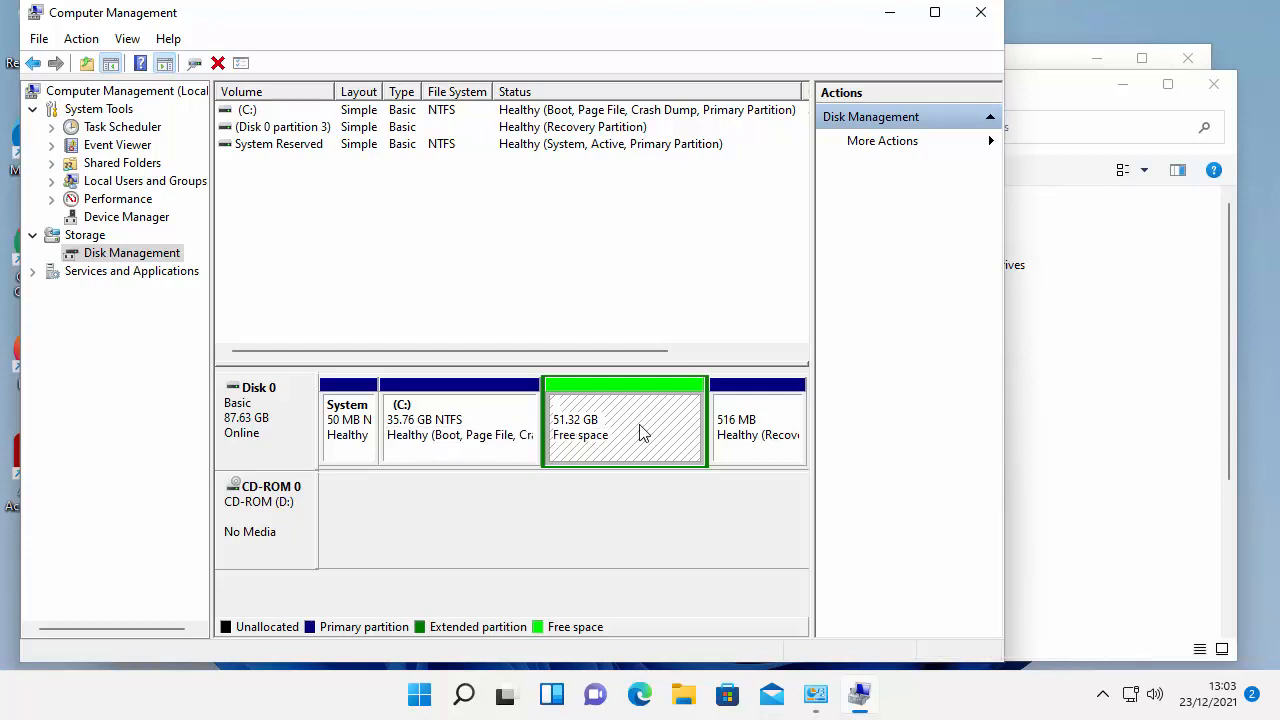
Delete the extended partition holding the free space between C: and the recovery partition on Disk 0.
{"action": "right_click", "coordinate": [639, 433]}
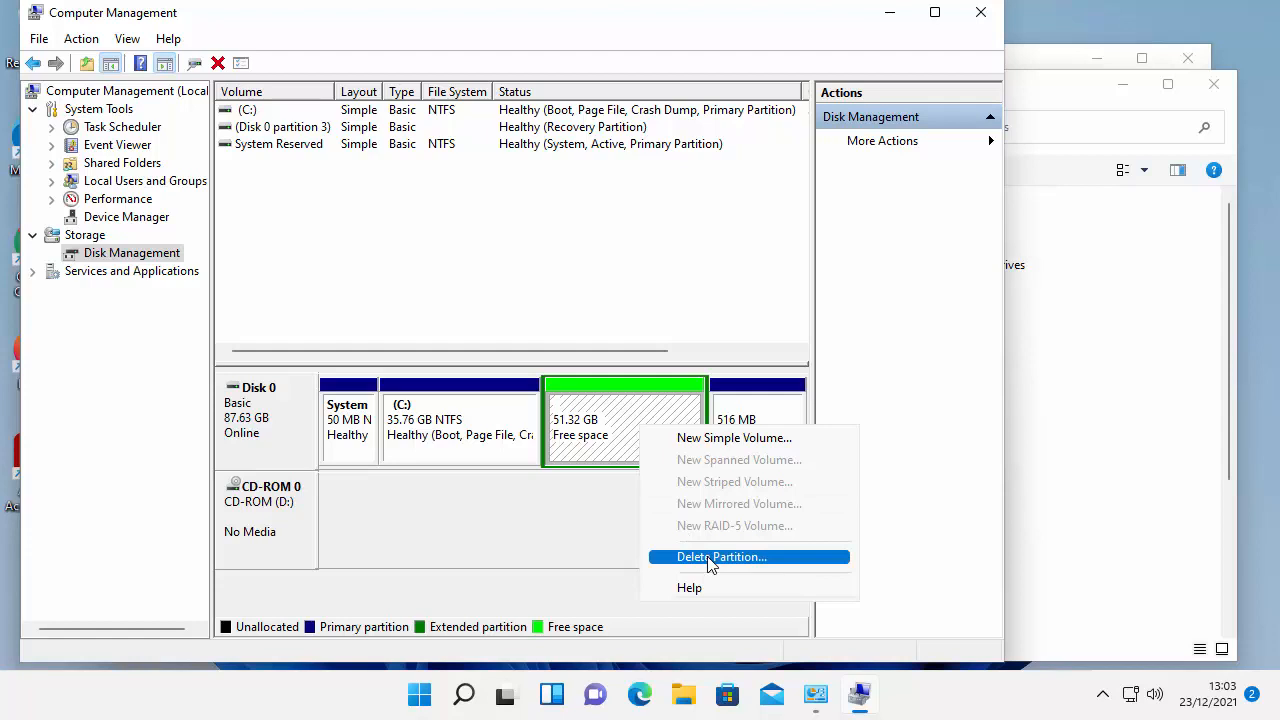
{"action": "left_click", "coordinate": [770, 555]}
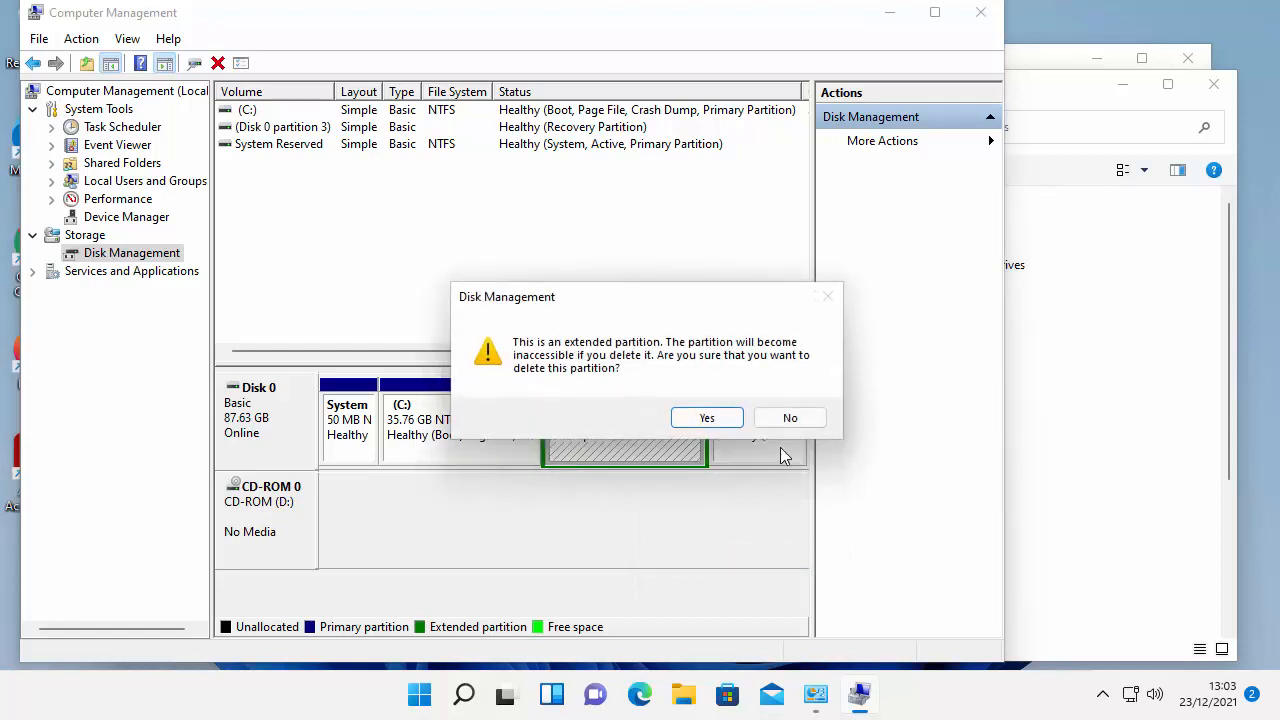
{"action": "left_click", "coordinate": [710, 419]}
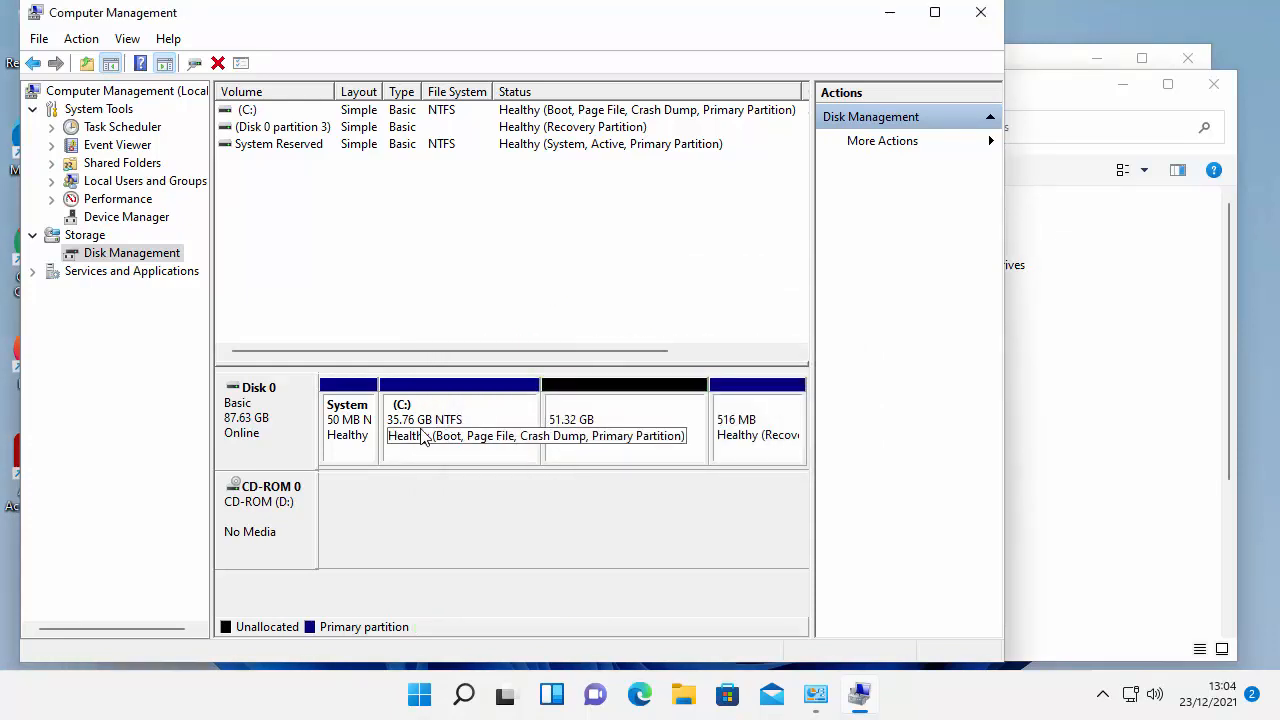
Extend the C: volume by 26000 MB using the unallocated space on Disk 0.
{"action": "right_click", "coordinate": [459, 420]}
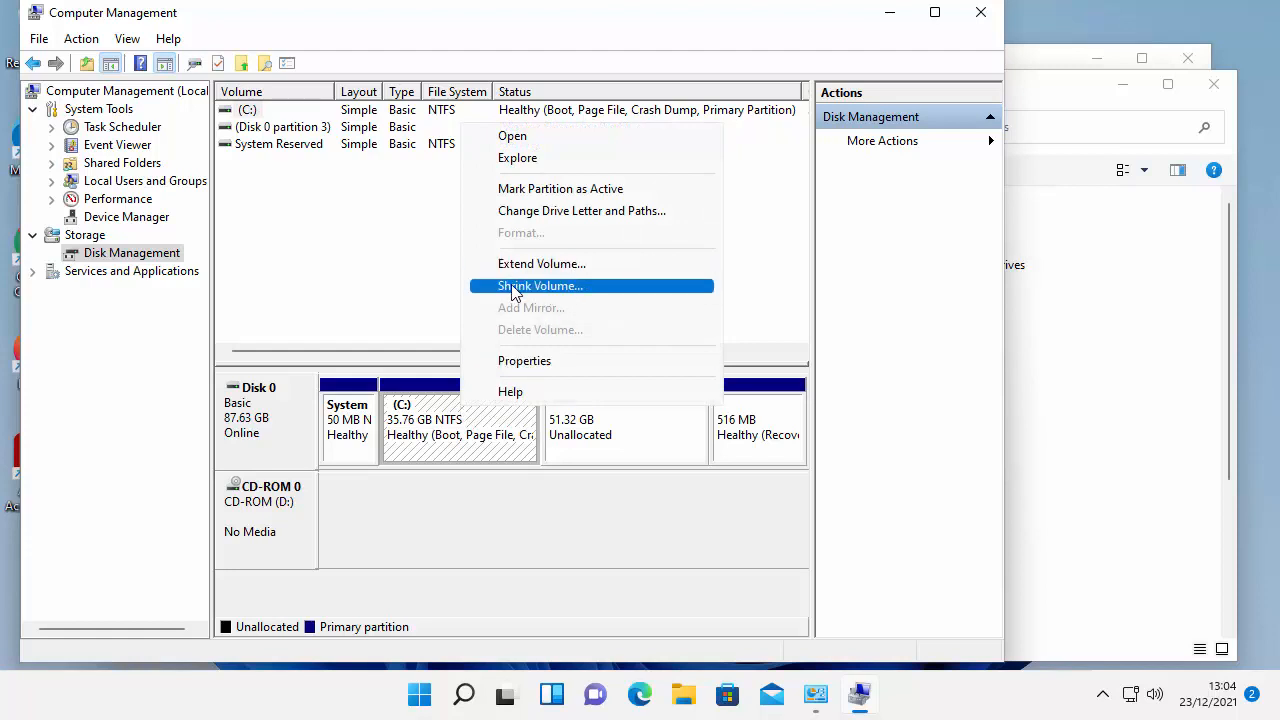
{"action": "left_click", "coordinate": [571, 269]}
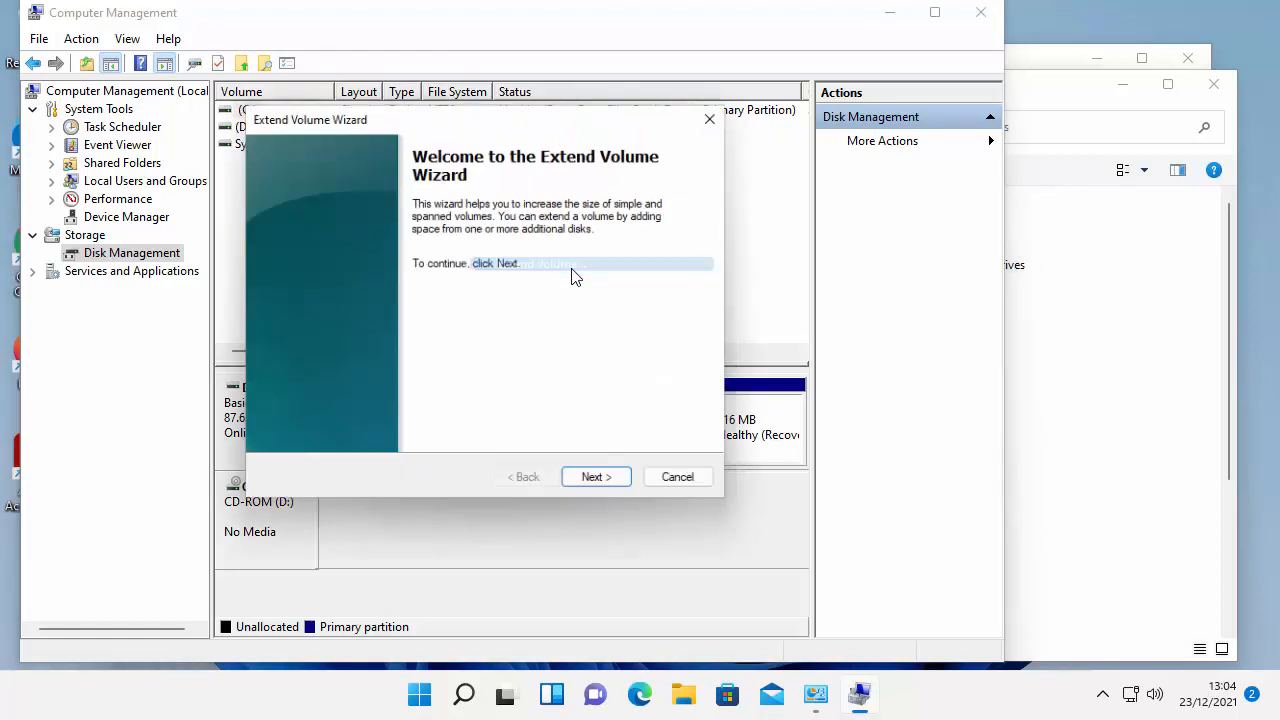
{"action": "left_click", "coordinate": [603, 485]}
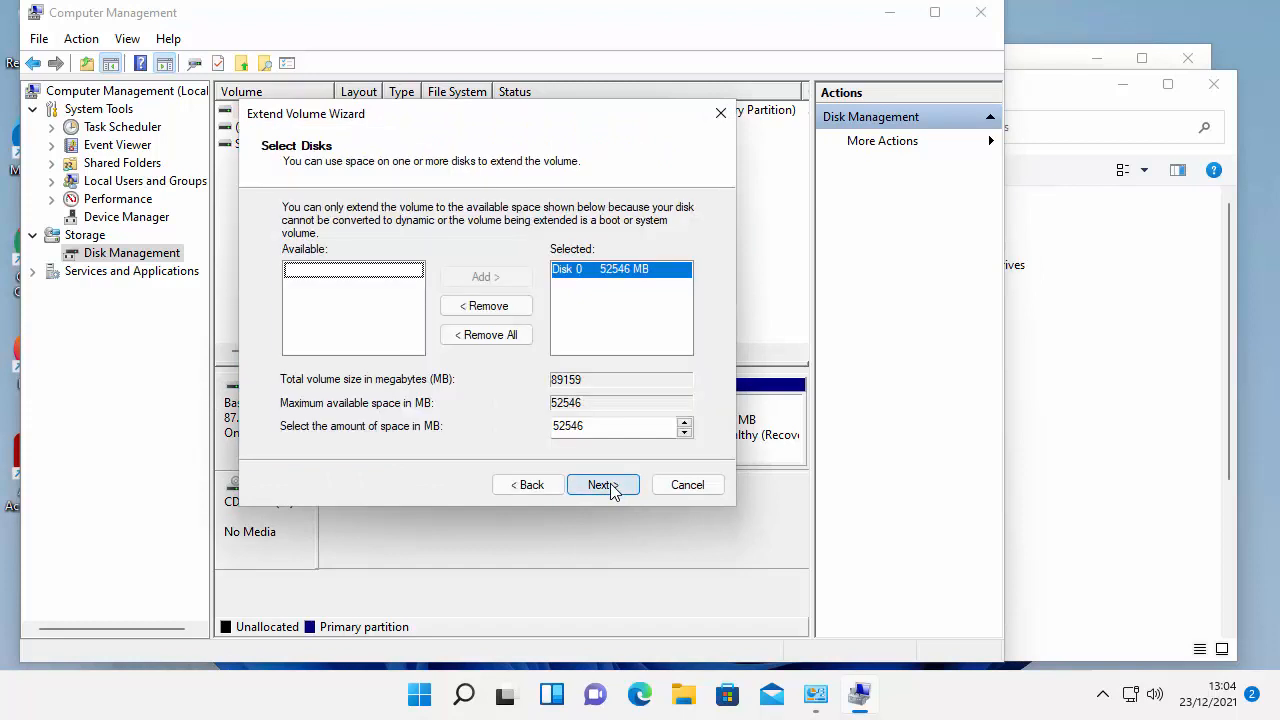
{"action": "left_click", "coordinate": [590, 427]}
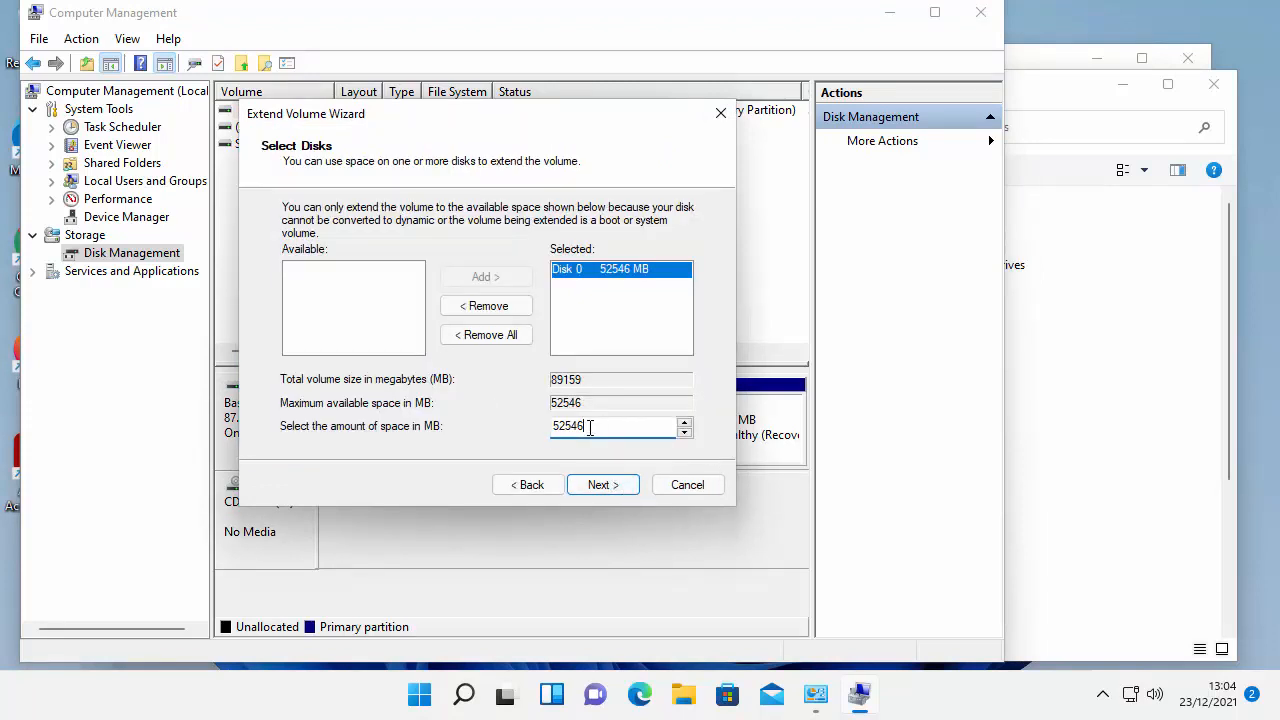
{"action": "left_click", "coordinate": [685, 433]}
{"action": "left_click", "coordinate": [685, 433]}
{"action": "left_click", "coordinate": [685, 433]}
{"action": "left_click", "coordinate": [685, 433]}
{"action": "left_click", "coordinate": [685, 433]}
{"action": "left_click", "coordinate": [685, 433]}
{"action": "left_click", "coordinate": [685, 433]}
{"action": "left_click", "coordinate": [685, 433]}
{"action": "left_click_drag", "start_coordinate": [598, 431], "coordinate": [486, 426]}
{"action": "type", "text": "26"}
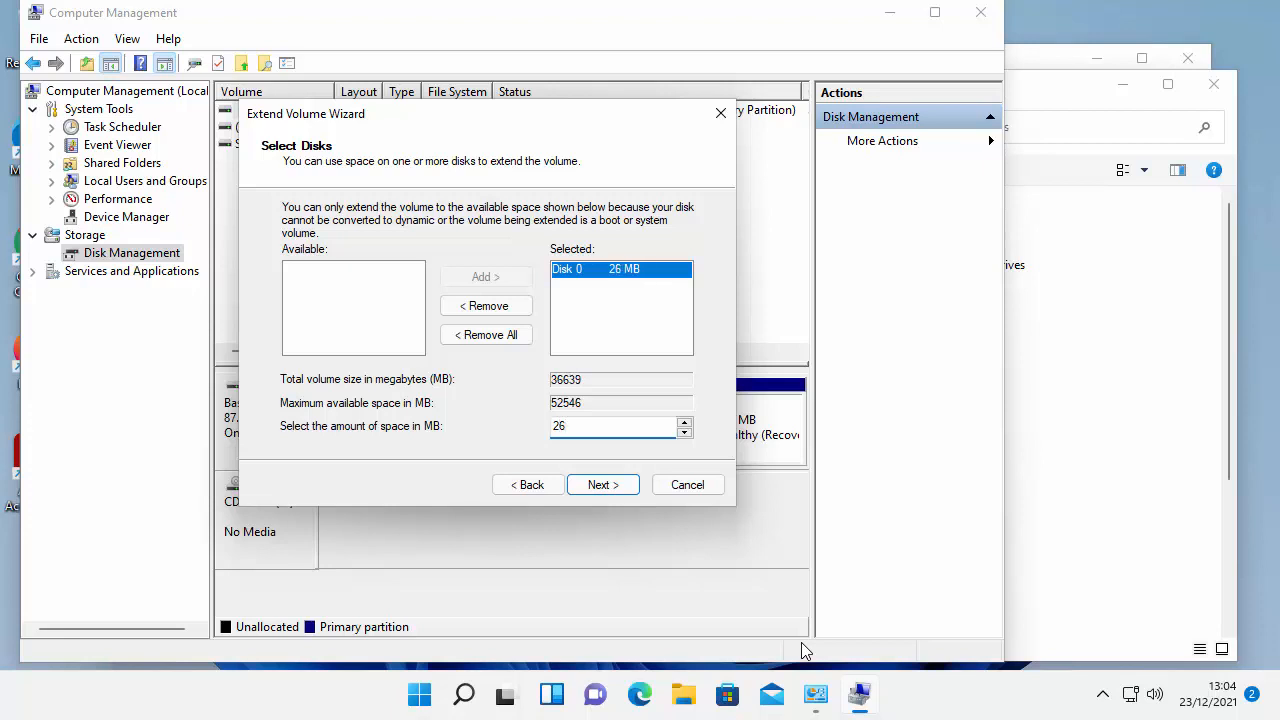
{"action": "type", "text": "000"}
{"action": "mouse_move", "coordinate": [814, 698]}
{"action": "left_click", "coordinate": [604, 488]}
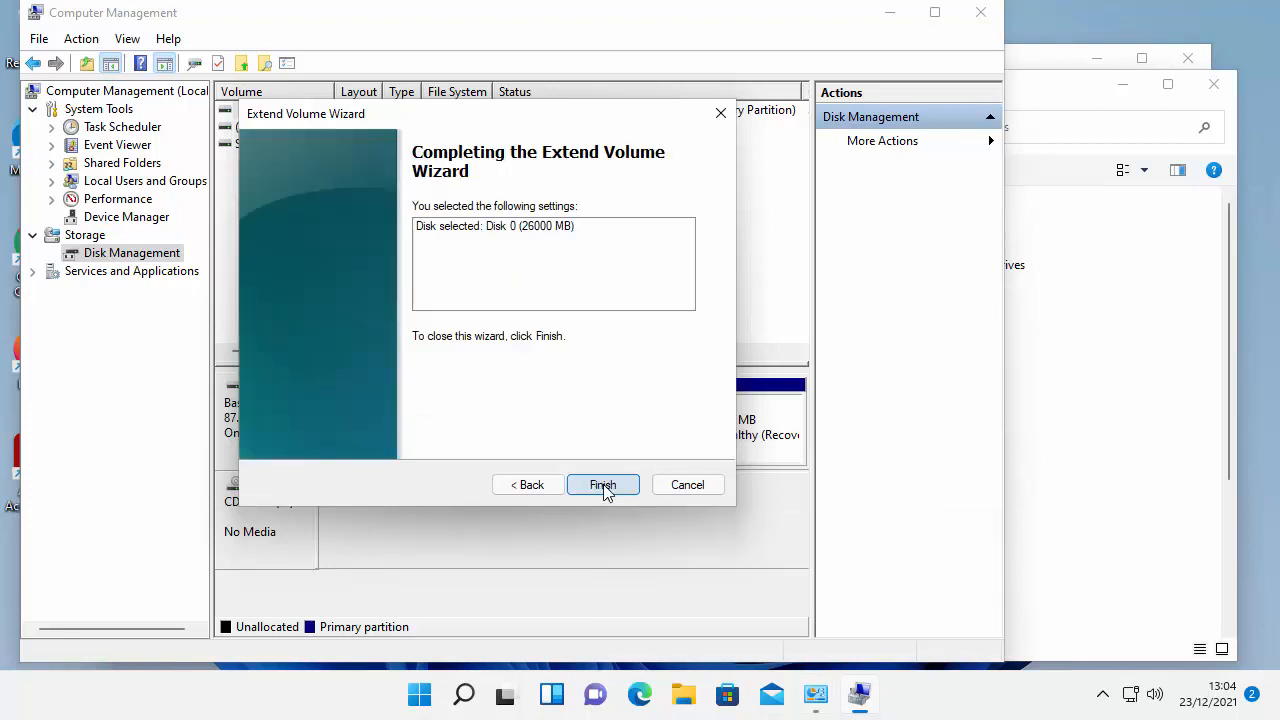
{"action": "left_click", "coordinate": [603, 486]}
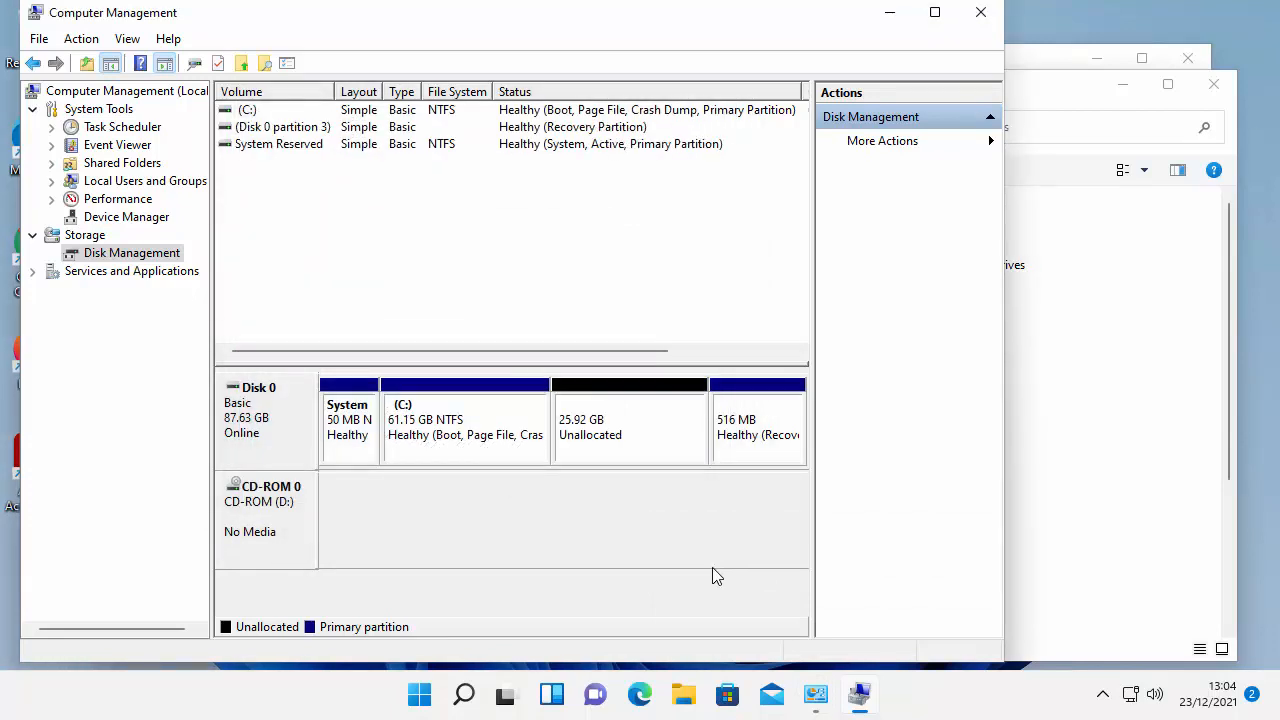
Start a new simple volume in Disk 0's unallocated space, keeping the maximum size of 26546 MB and drive letter E.
{"action": "left_click", "coordinate": [636, 414]}
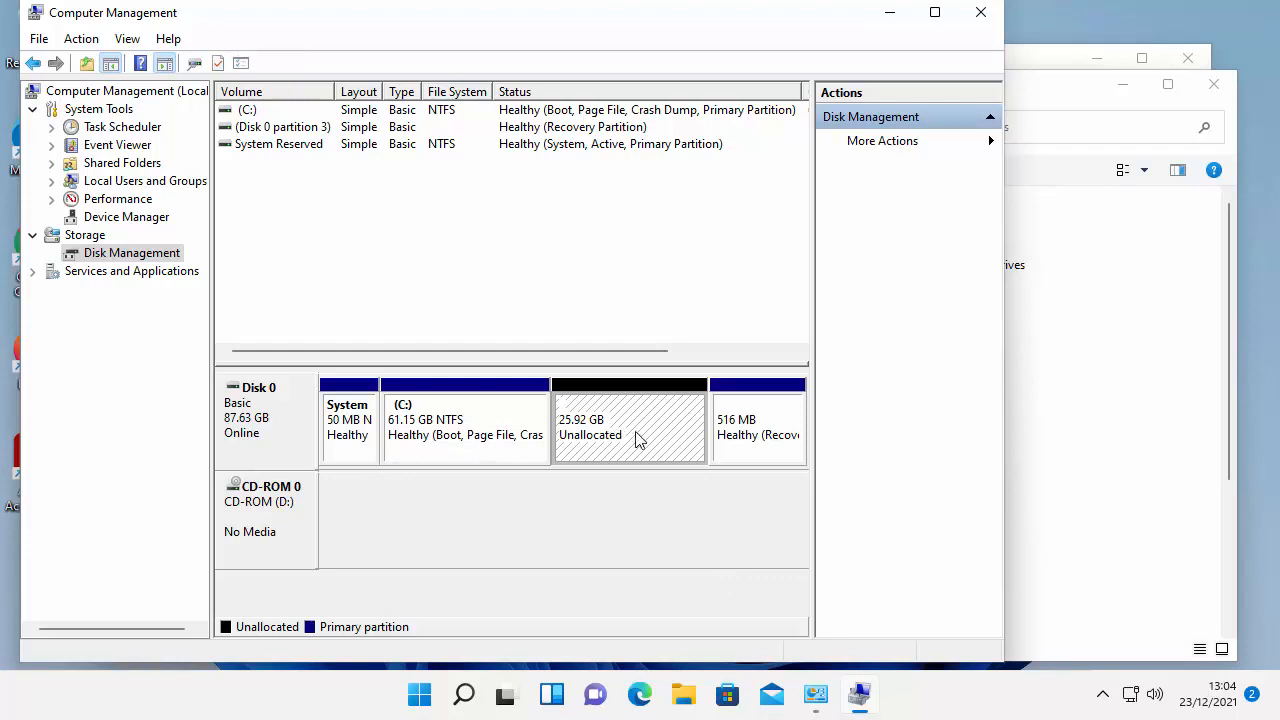
{"action": "right_click", "coordinate": [619, 437]}
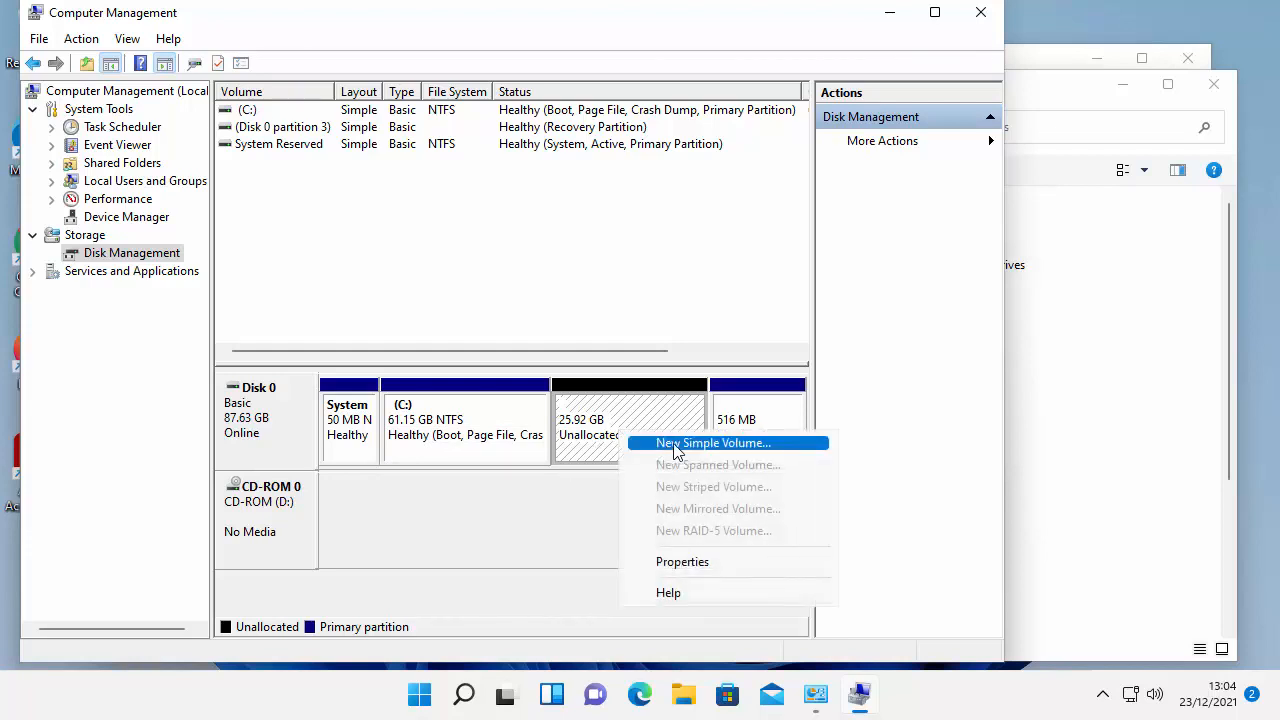
{"action": "left_click", "coordinate": [743, 443]}
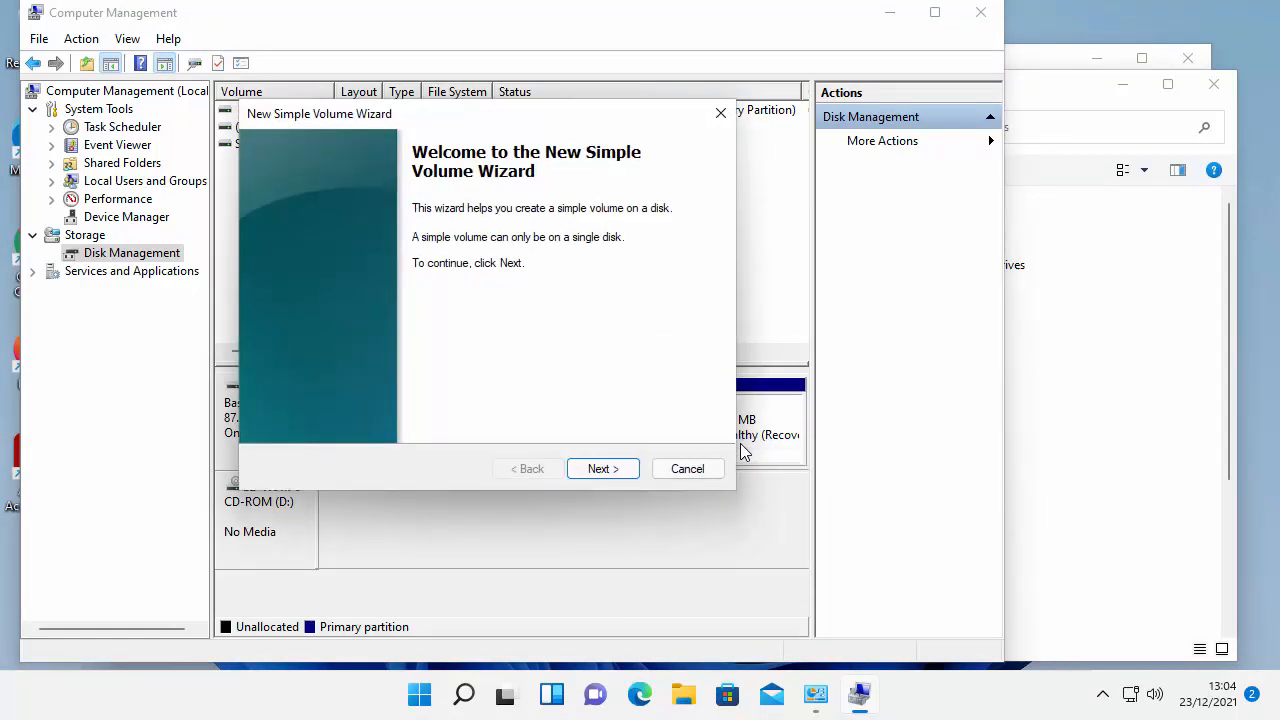
{"action": "left_click", "coordinate": [603, 469]}
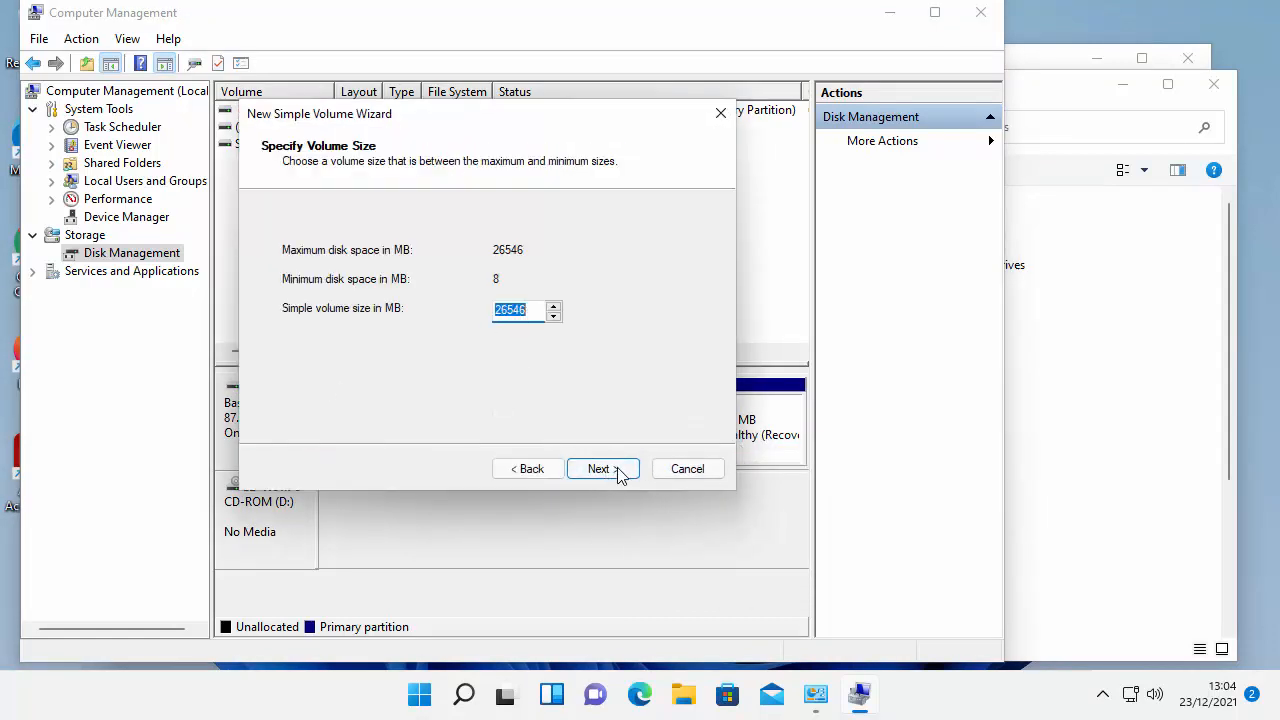
{"action": "left_click", "coordinate": [619, 475]}
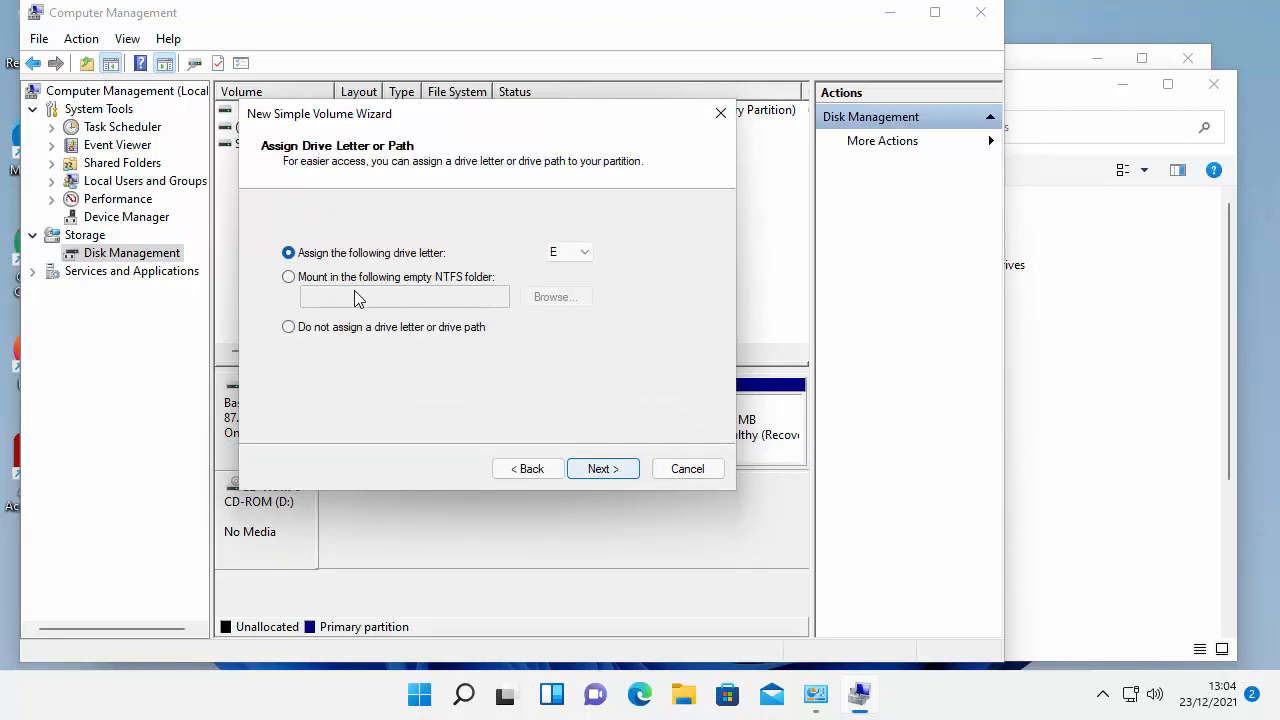
{"action": "left_click", "coordinate": [600, 471]}
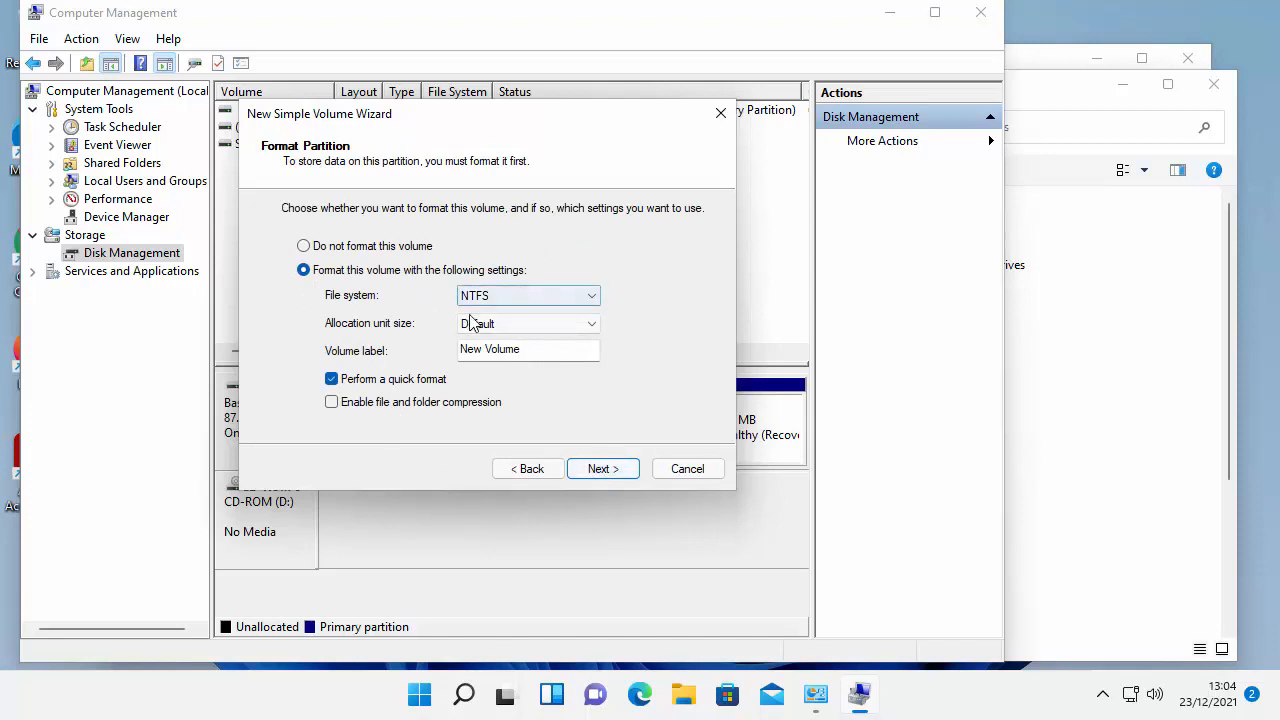
Label the new volume "Data", keep the NTFS quick format with default allocation size, and finish creating it.
{"action": "left_click_drag", "start_coordinate": [541, 355], "coordinate": [358, 350]}
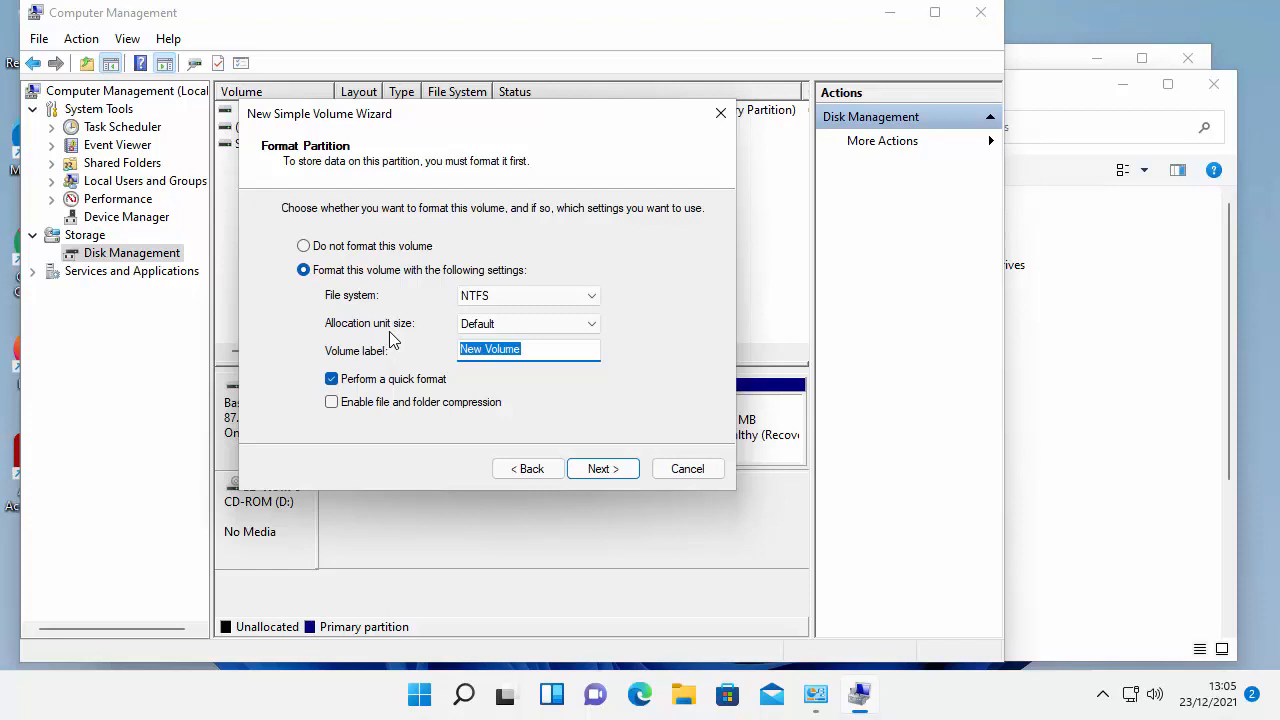
{"action": "type", "text": "Data"}
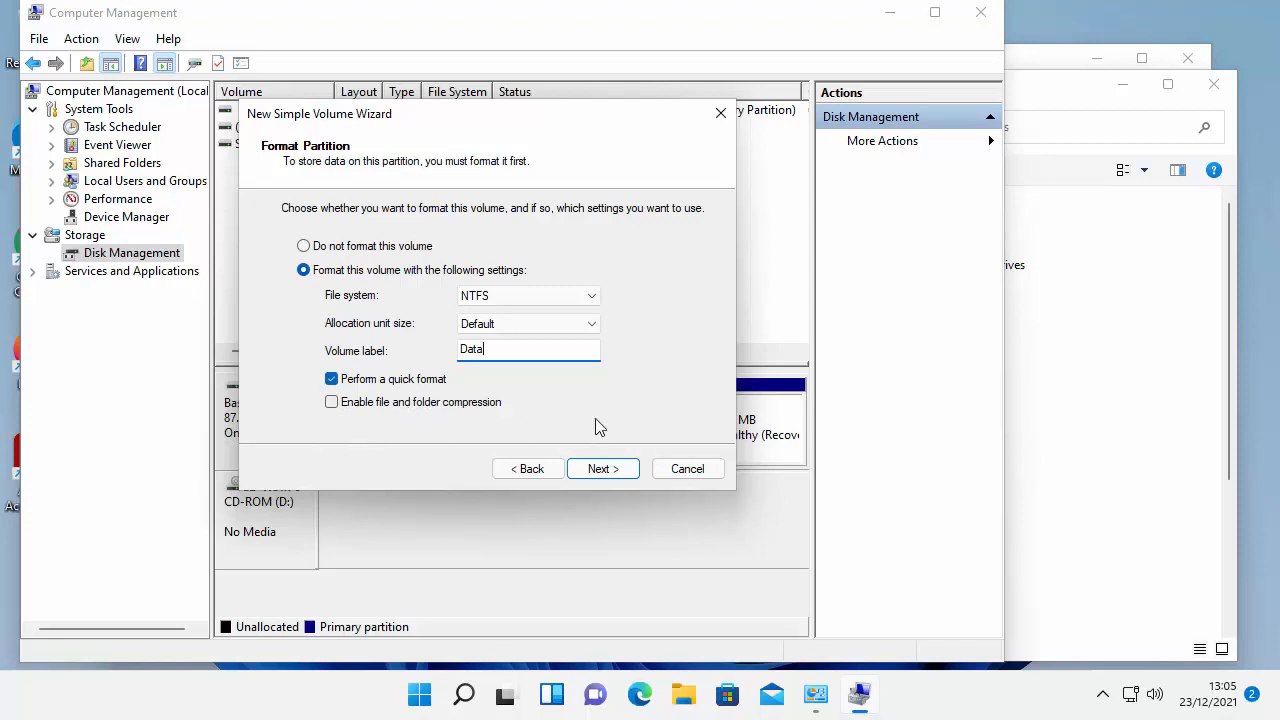
{"action": "left_click", "coordinate": [617, 473]}
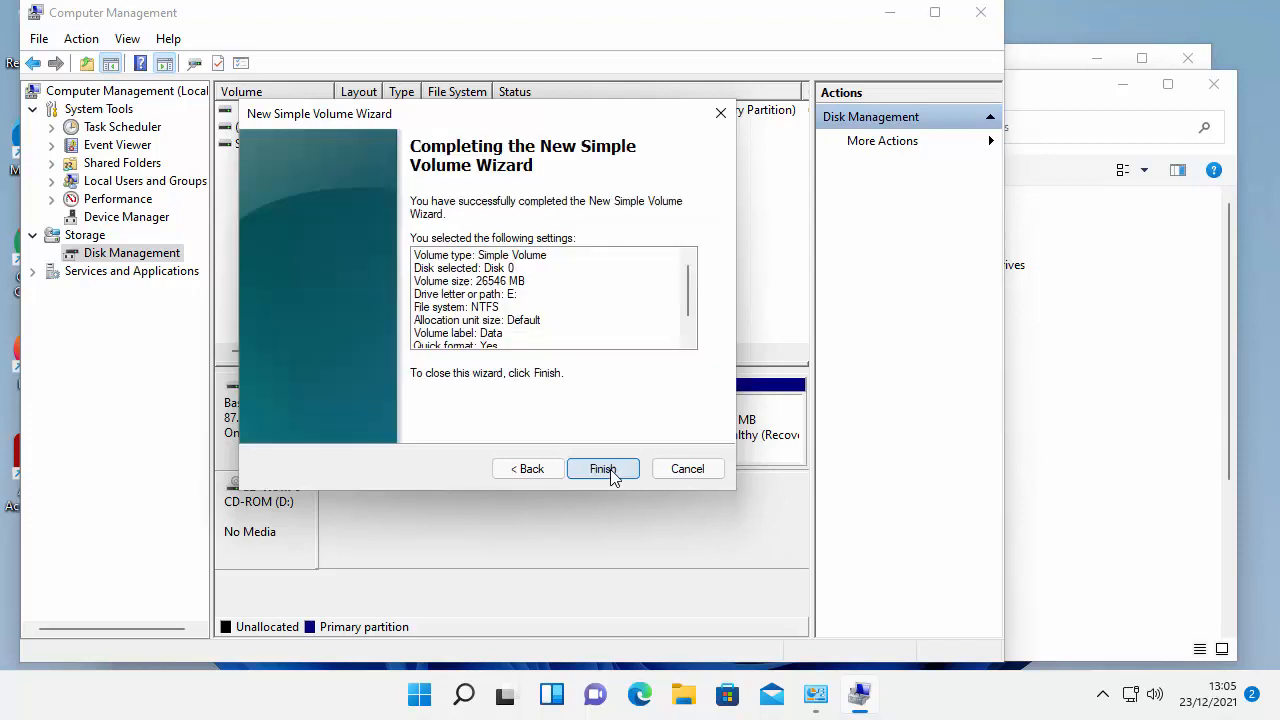
{"action": "left_click", "coordinate": [628, 470]}
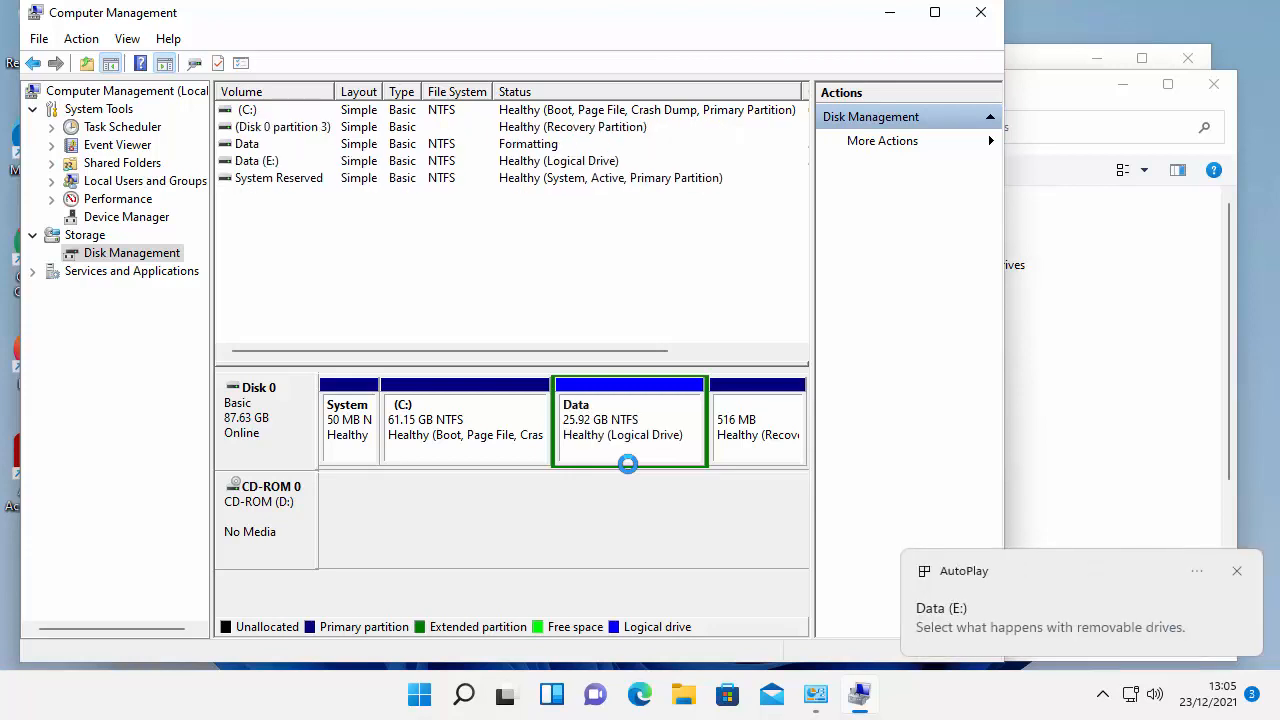
Close Computer Management, Windows Tools and Control Panel to return to the desktop.
{"action": "left_click", "coordinate": [981, 12]}
{"action": "left_click", "coordinate": [1214, 84]}
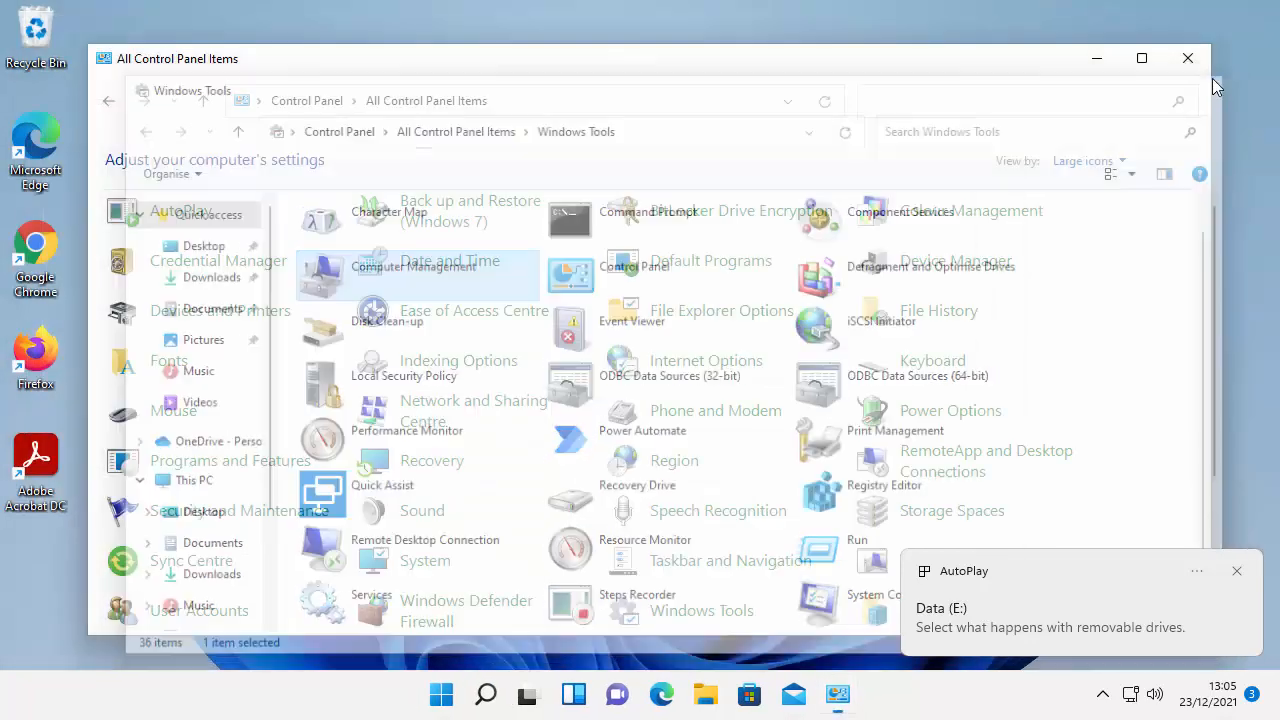
{"action": "left_click", "coordinate": [1187, 58]}
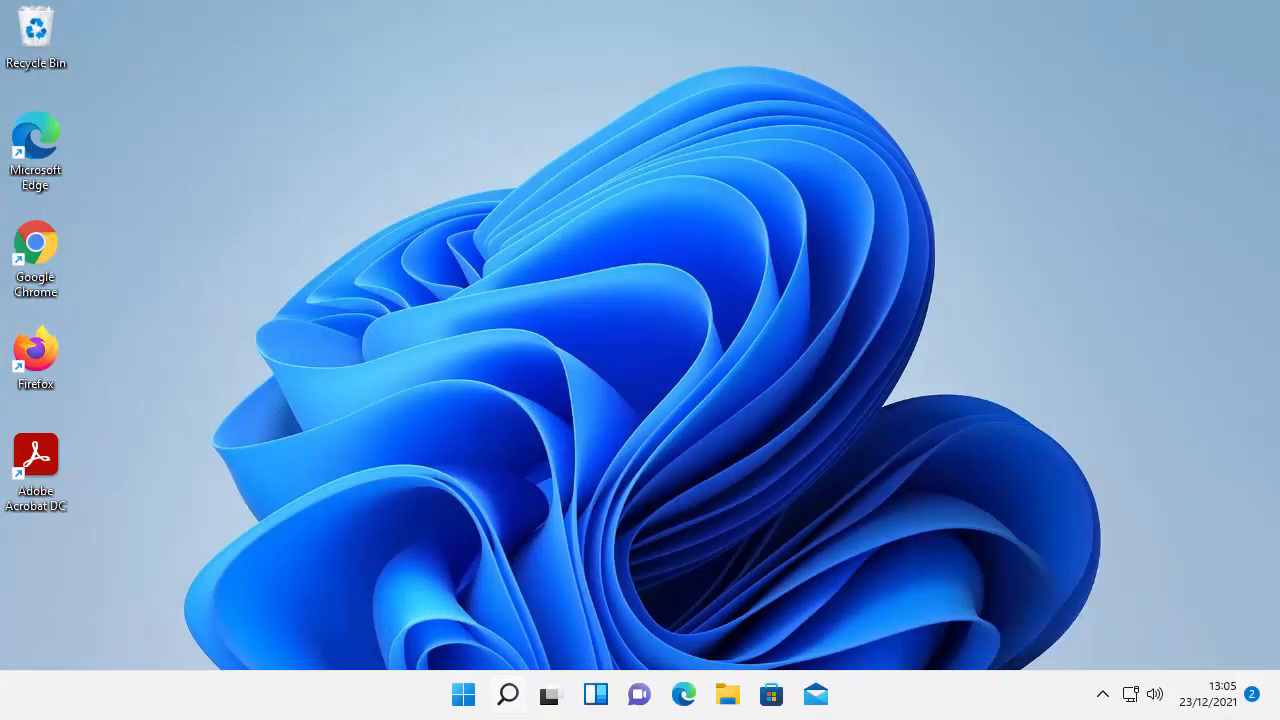
Open This PC in File Explorer and examine the capacity of the C: and Data (E:) drives.
{"action": "left_click", "coordinate": [727, 695]}
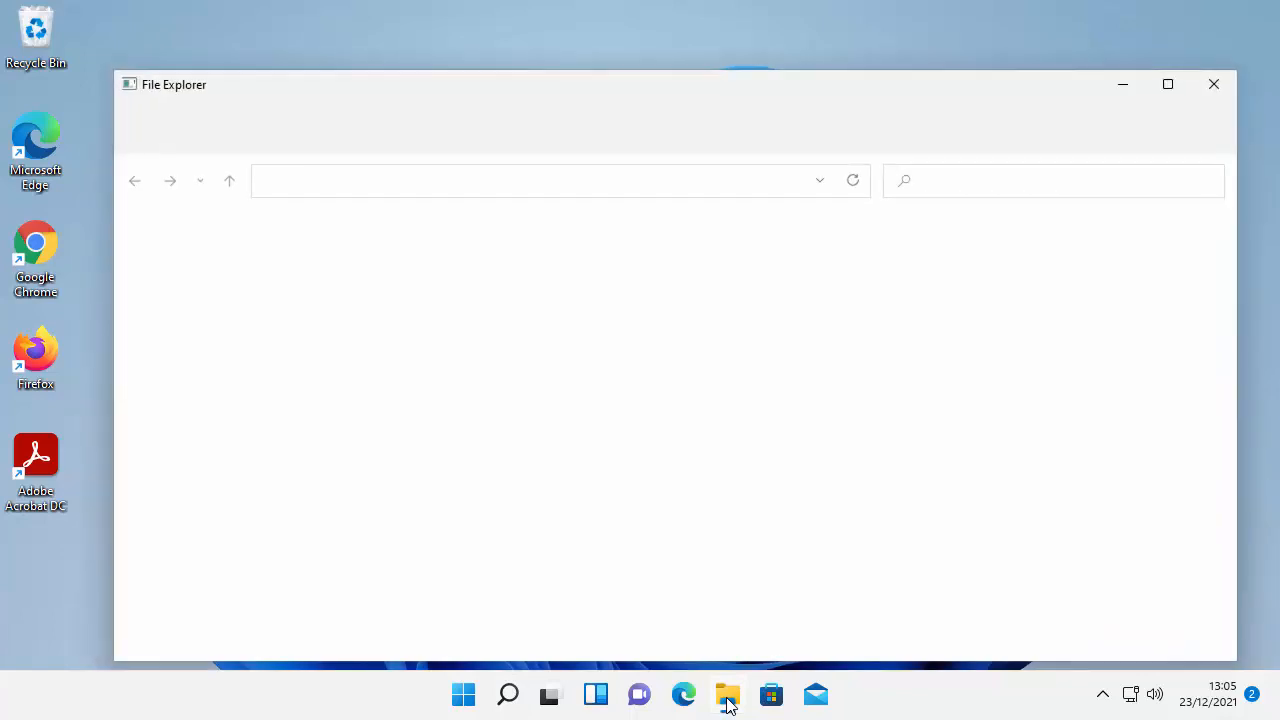
{"action": "left_click", "coordinate": [177, 510]}
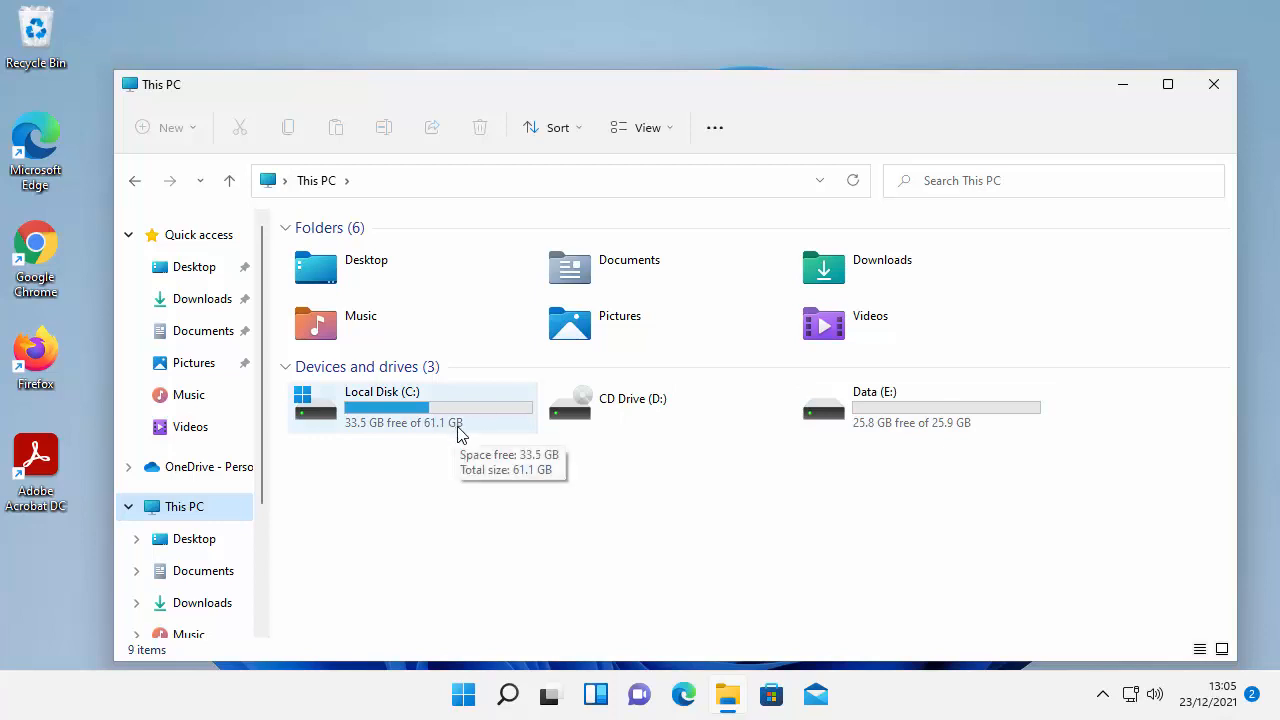
{"action": "left_click", "coordinate": [400, 422]}
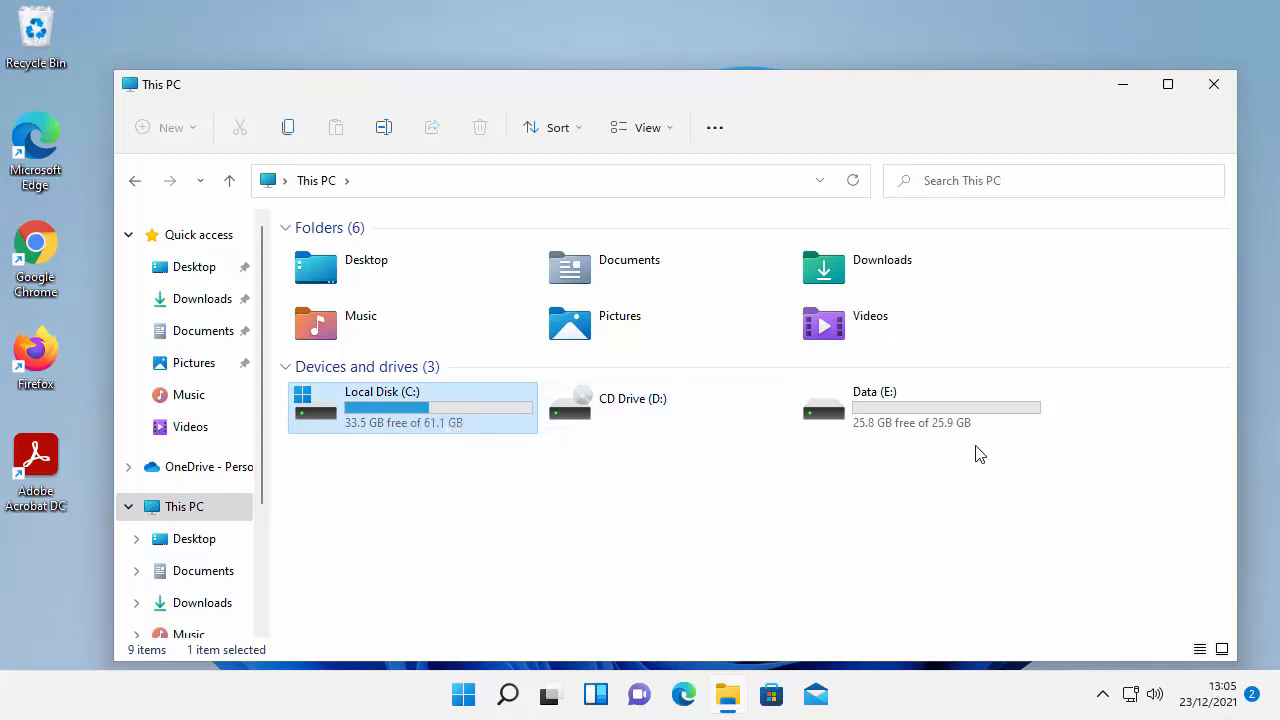
{"action": "left_click", "coordinate": [940, 425]}
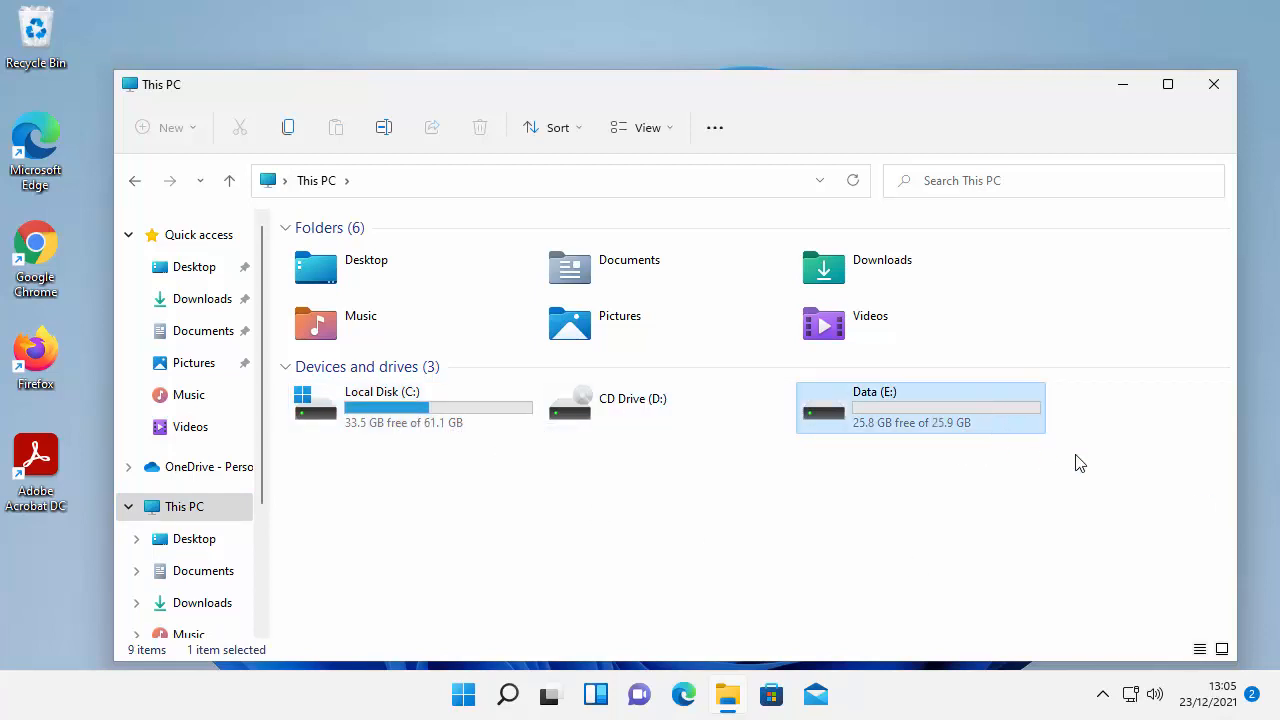